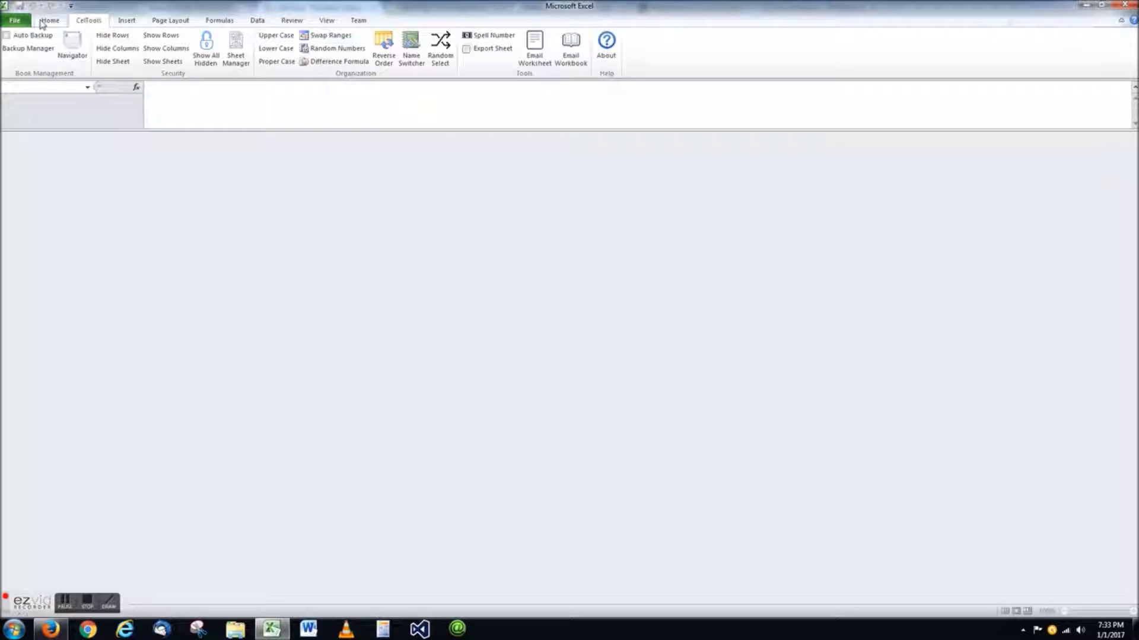
# Step: Create a new blank workbook from the File menu's New templates
pyautogui.click(16, 21)
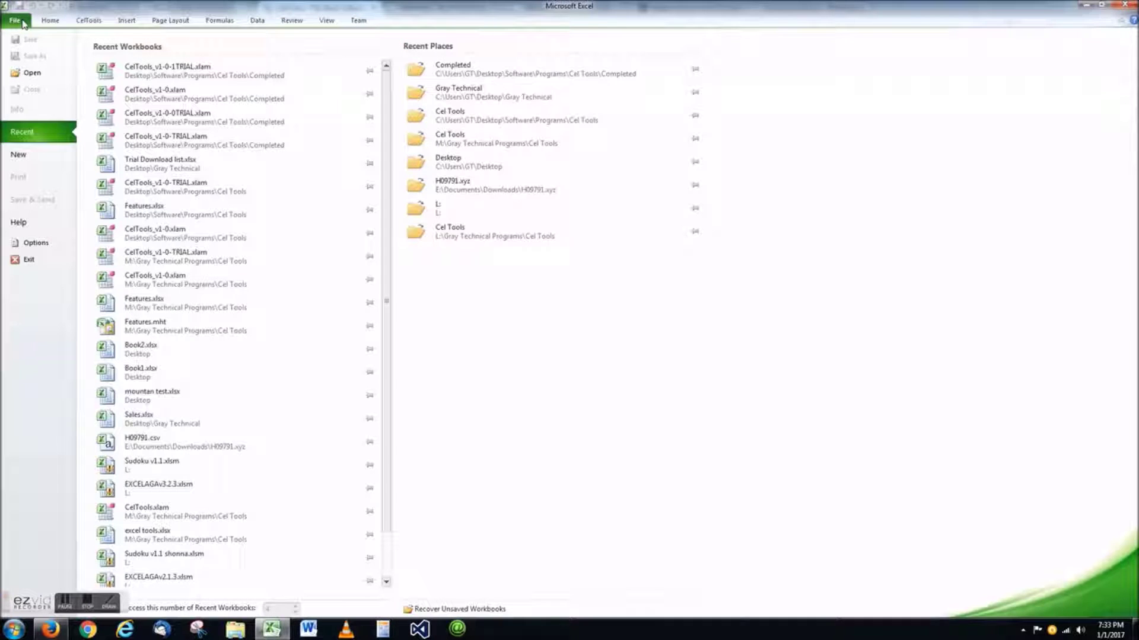
pyautogui.click(37, 158)
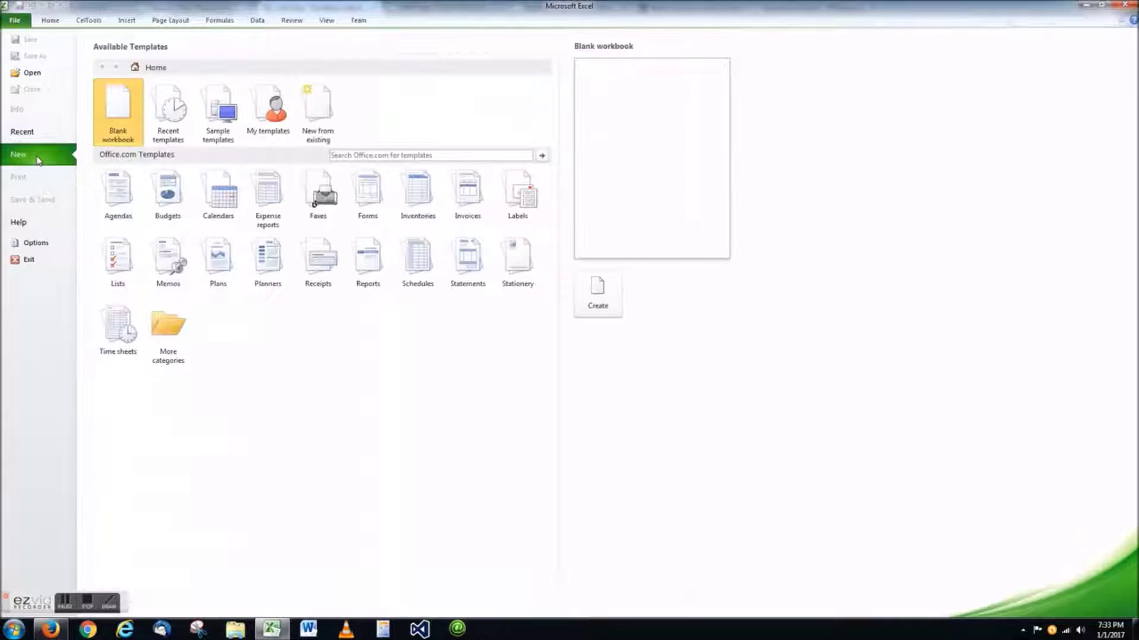
pyautogui.doubleClick(123, 114)
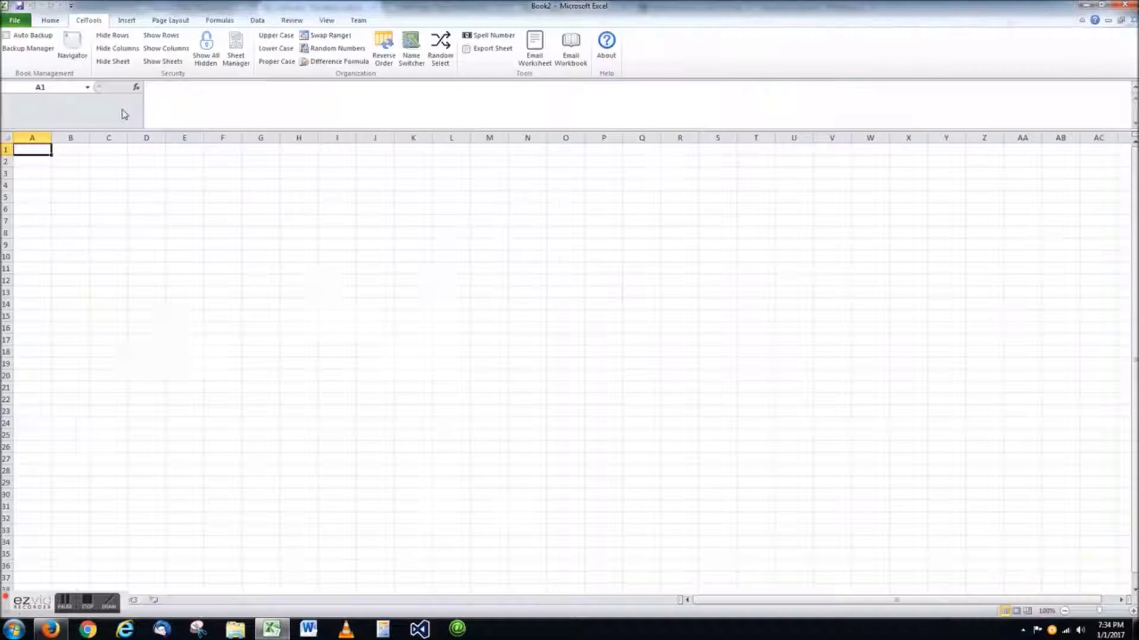
pyautogui.click(86, 188)
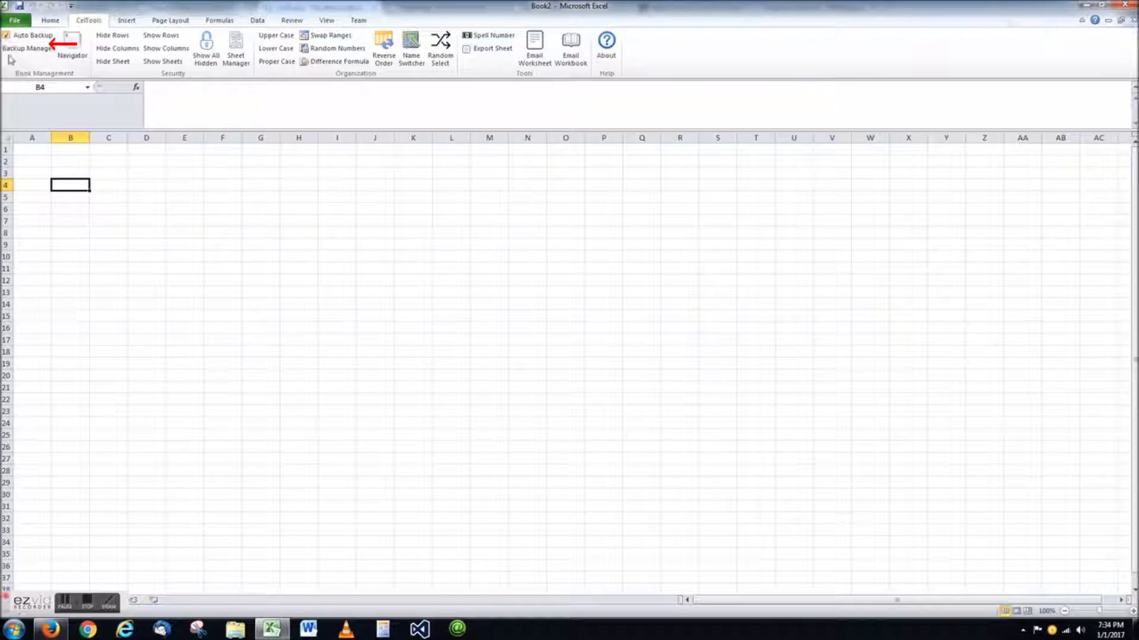
# Step: Enter 5, 2, 3, 4, 5, 68, 5, 6, 2 down cells C3:C11
pyautogui.click(108, 170)
pyautogui.write('5')
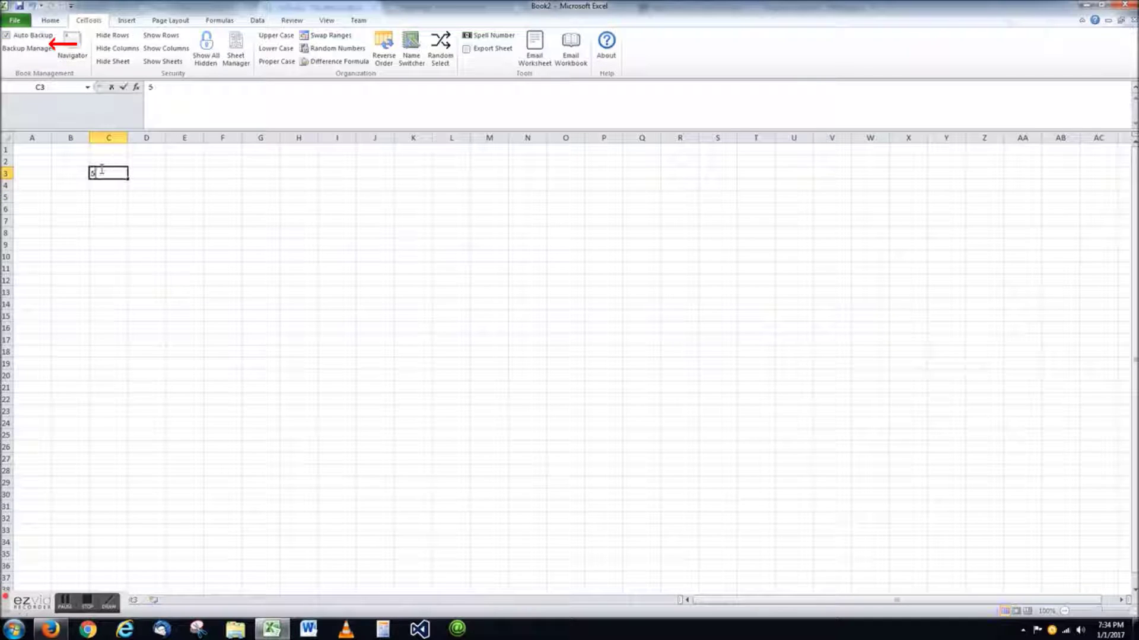
pyautogui.press('Return')
pyautogui.write('2')
pyautogui.press('Return')
pyautogui.write('3')
pyautogui.press('Return')
pyautogui.write('4')
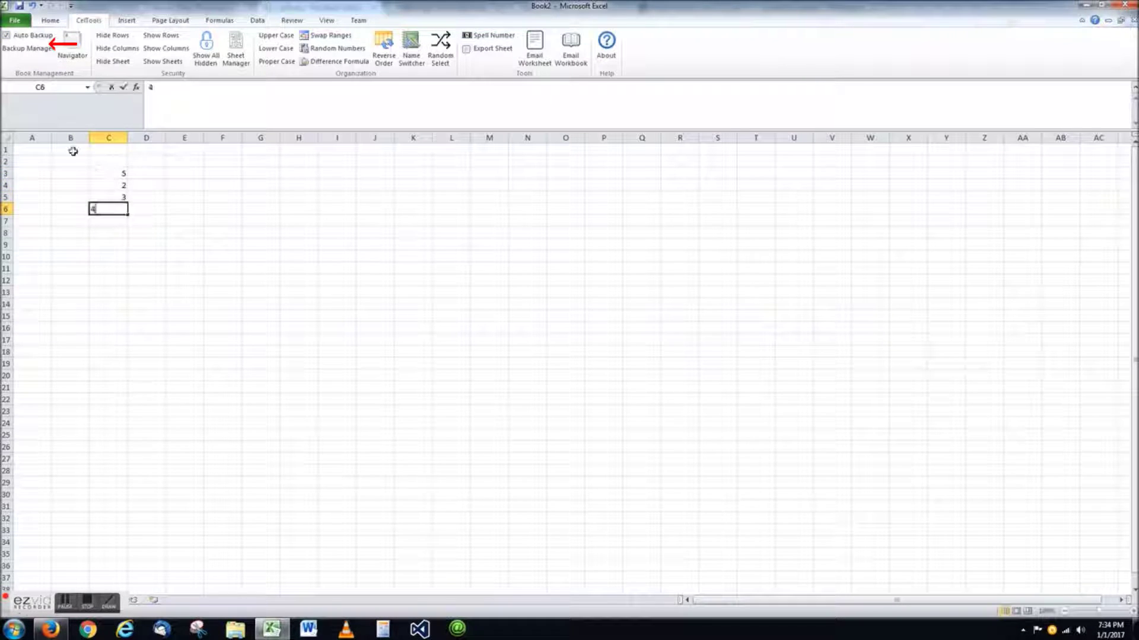
pyautogui.press('Return')
pyautogui.write('5')
pyautogui.press('Return')
pyautogui.write('68')
pyautogui.press('Return')
pyautogui.write('5')
pyautogui.press('Return')
pyautogui.write('6')
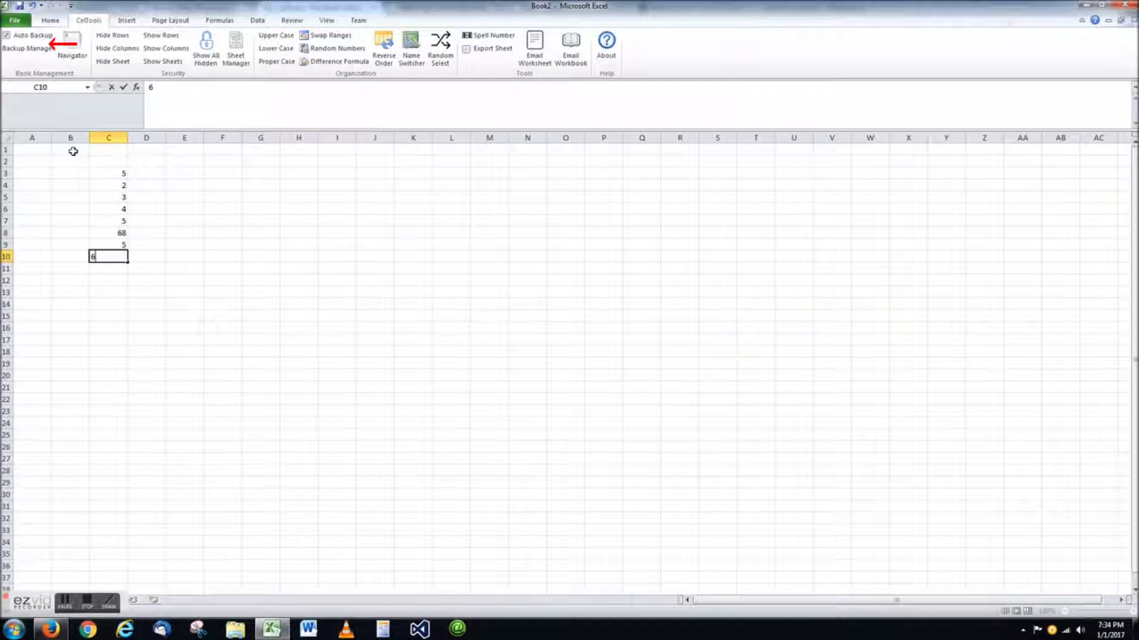
pyautogui.press('Return')
pyautogui.write('2')
# Step: Enter 'this is a test' in cell E3
pyautogui.click(178, 177)
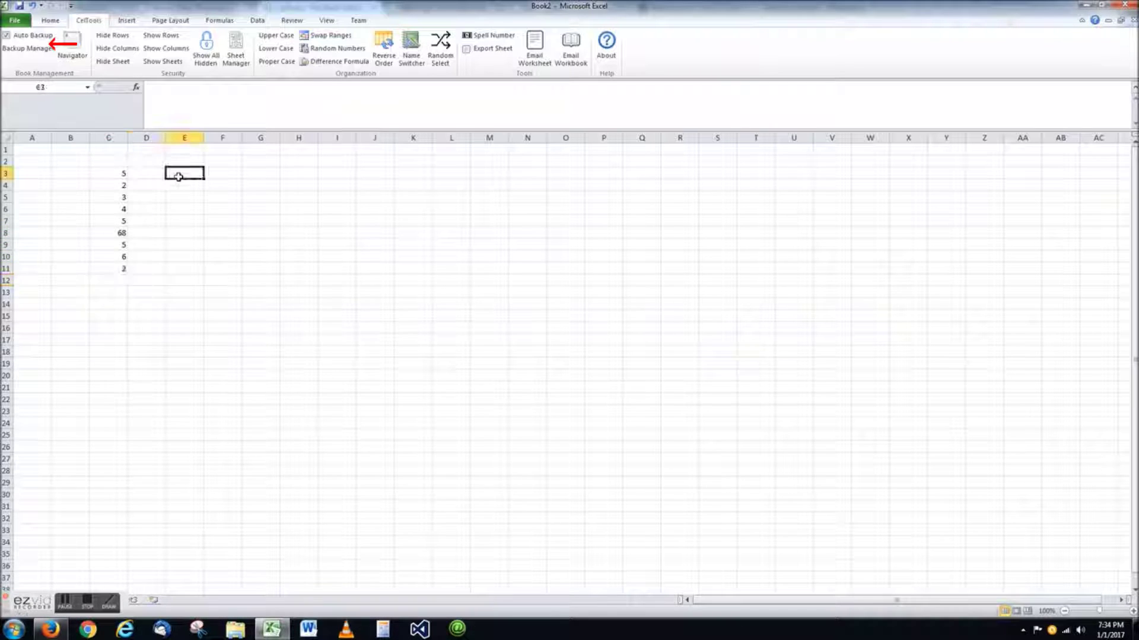
pyautogui.write('this is a test')
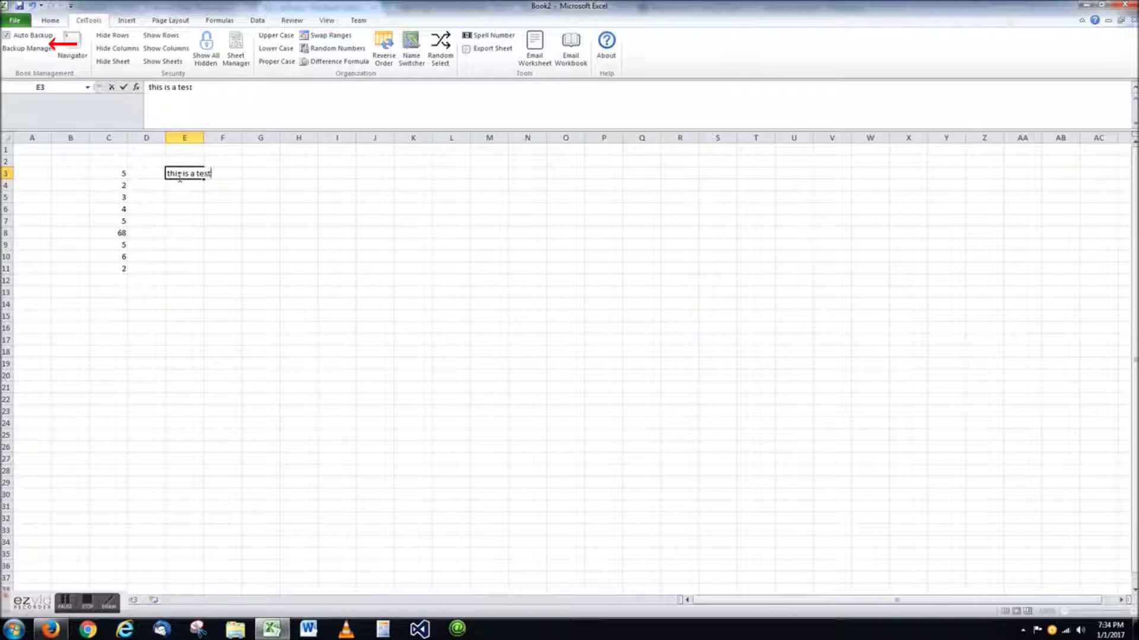
pyautogui.press('Return')
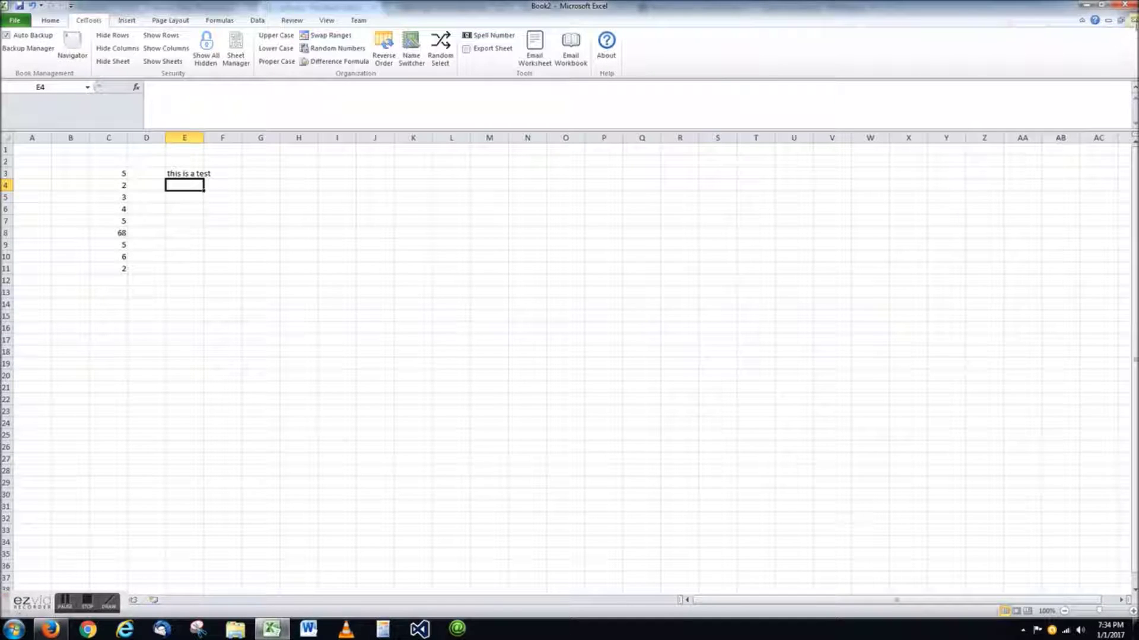
# Step: Close the Book2 window and choose Don't Save to discard its changes
pyautogui.click(1133, 20)
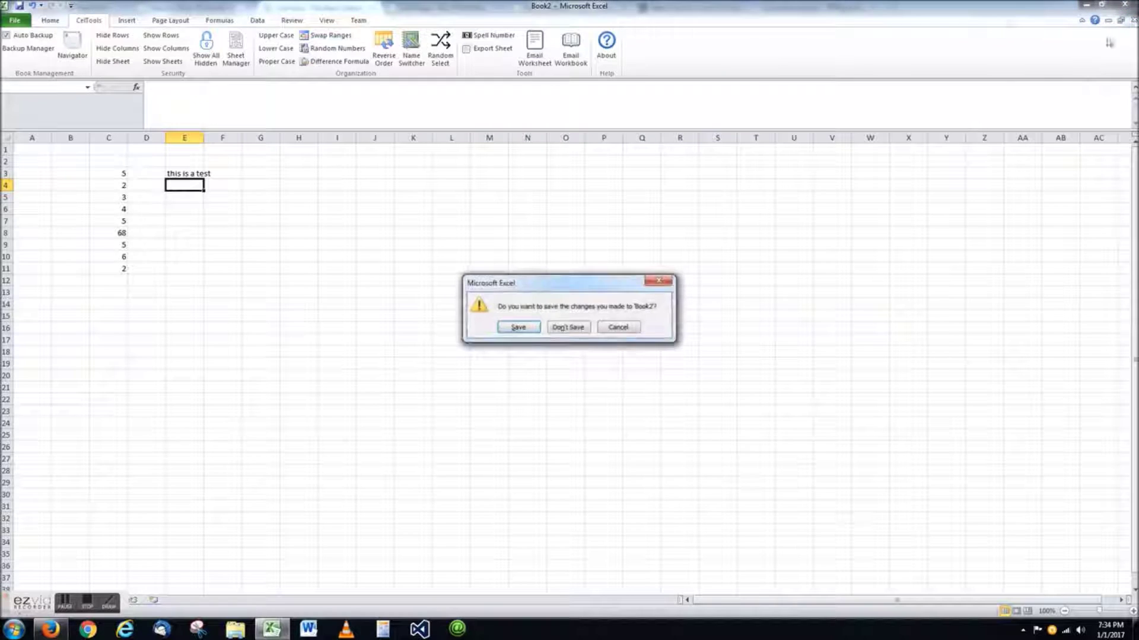
pyautogui.click(556, 328)
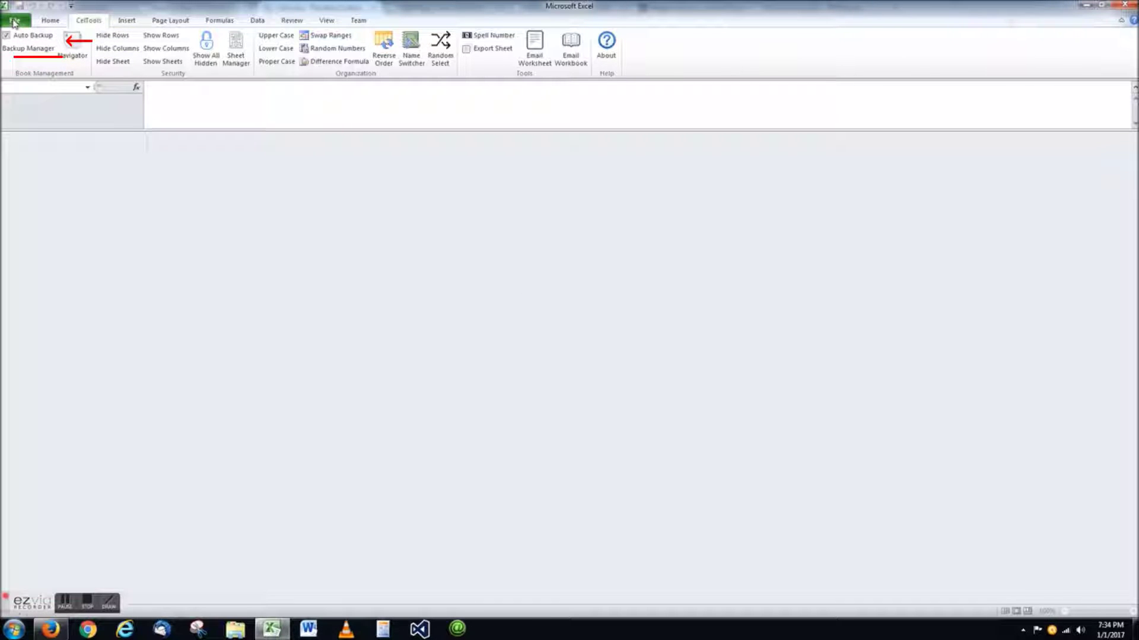
# Step: Open the CT_BackUp_Book2 backup from CellTools Backup Manager, then close the Load Backup Files dialog
pyautogui.click(15, 51)
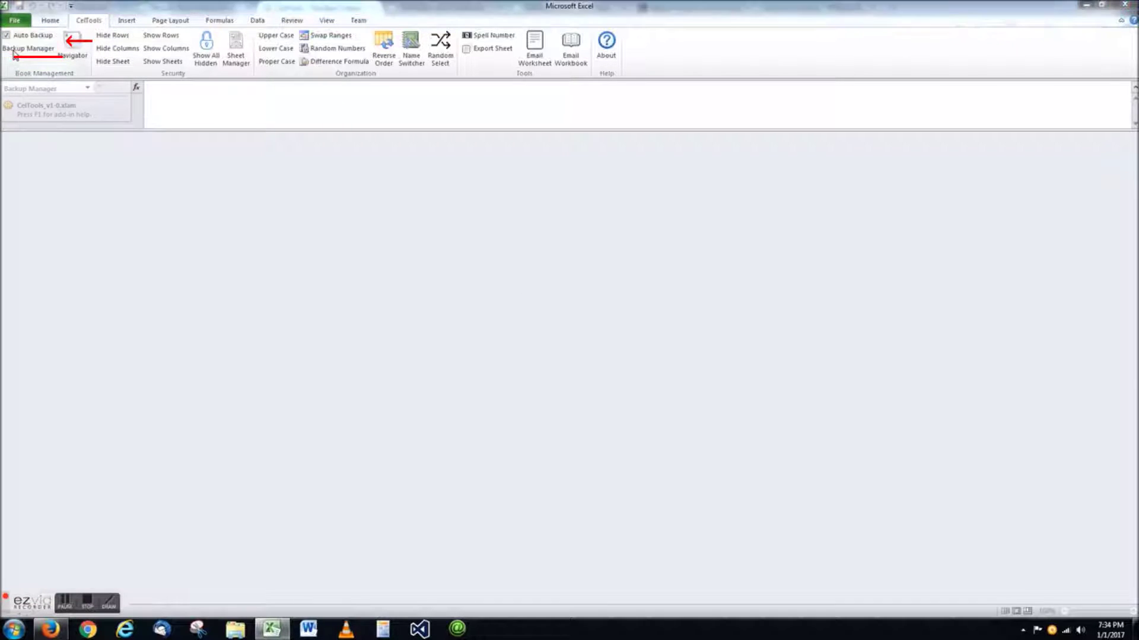
pyautogui.moveTo(935, 270); pyautogui.dragTo(621, 274)
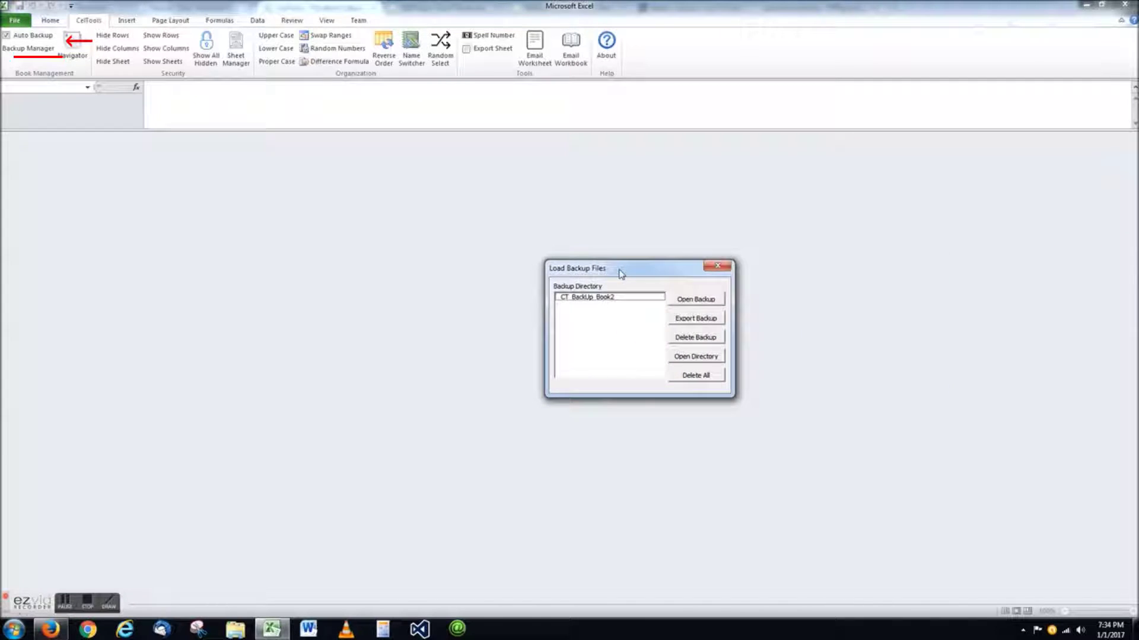
pyautogui.click(603, 303)
pyautogui.click(696, 300)
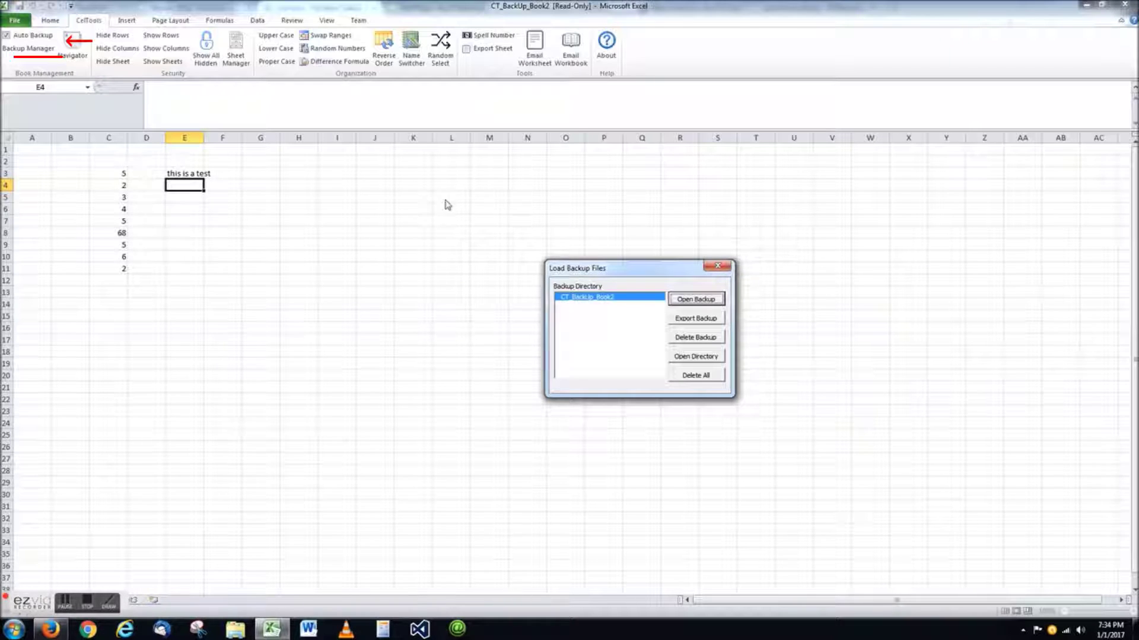
pyautogui.click(717, 265)
pyautogui.moveTo(240, 161); pyautogui.dragTo(166, 293)
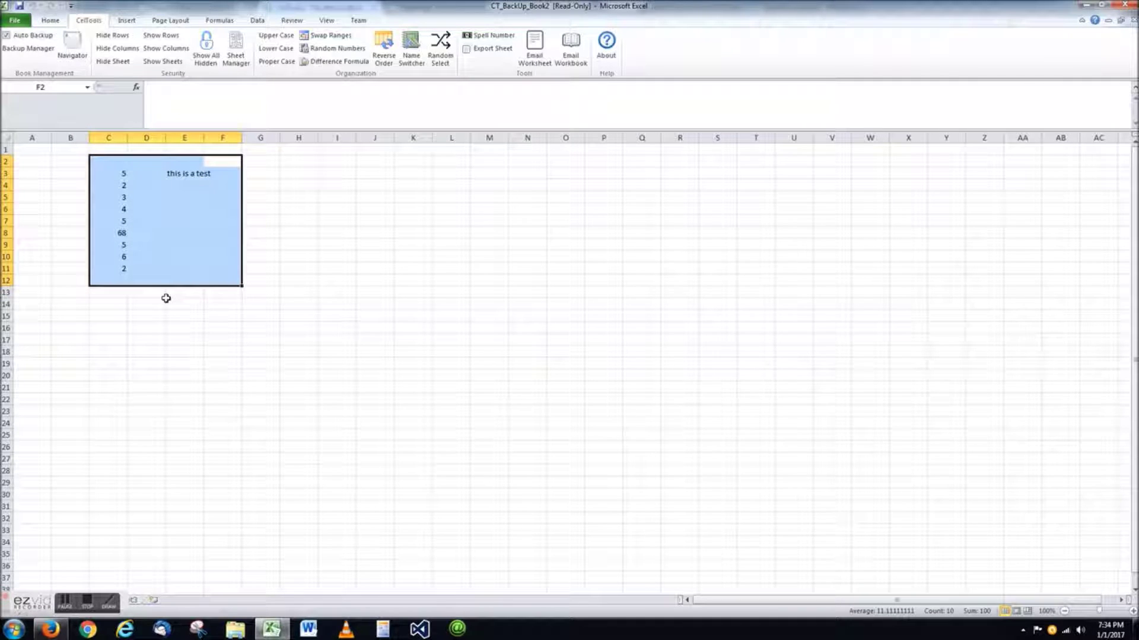
pyautogui.click(164, 294)
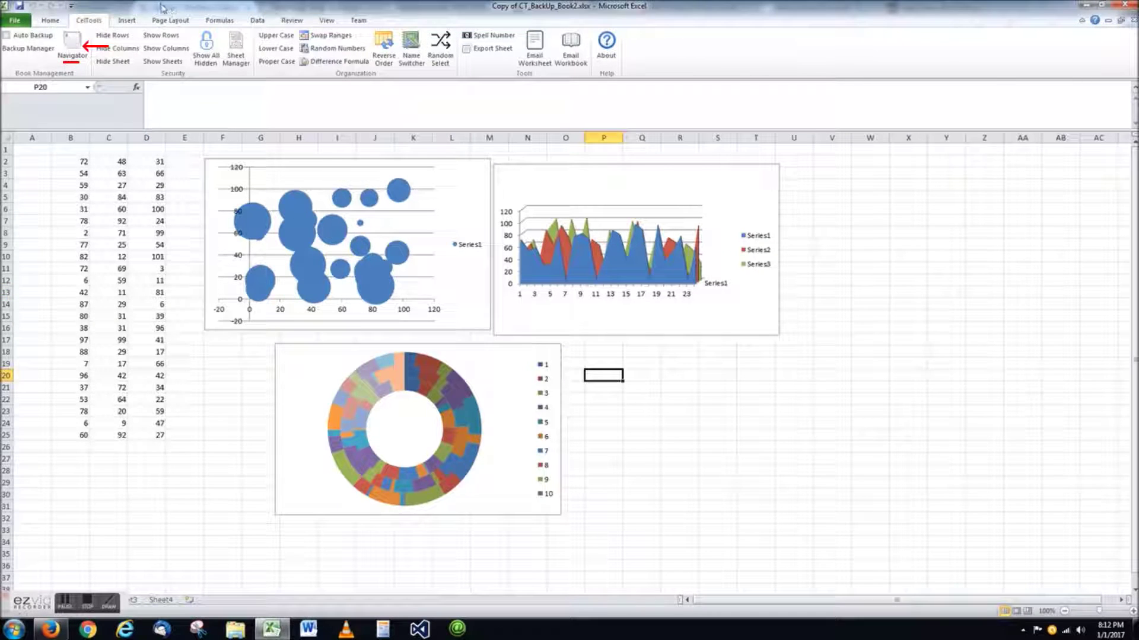
# Step: In CellTools Navigator, preview Sheet1 through Sheet4 of the backup workbook, then use Go To Sheet
pyautogui.click(78, 63)
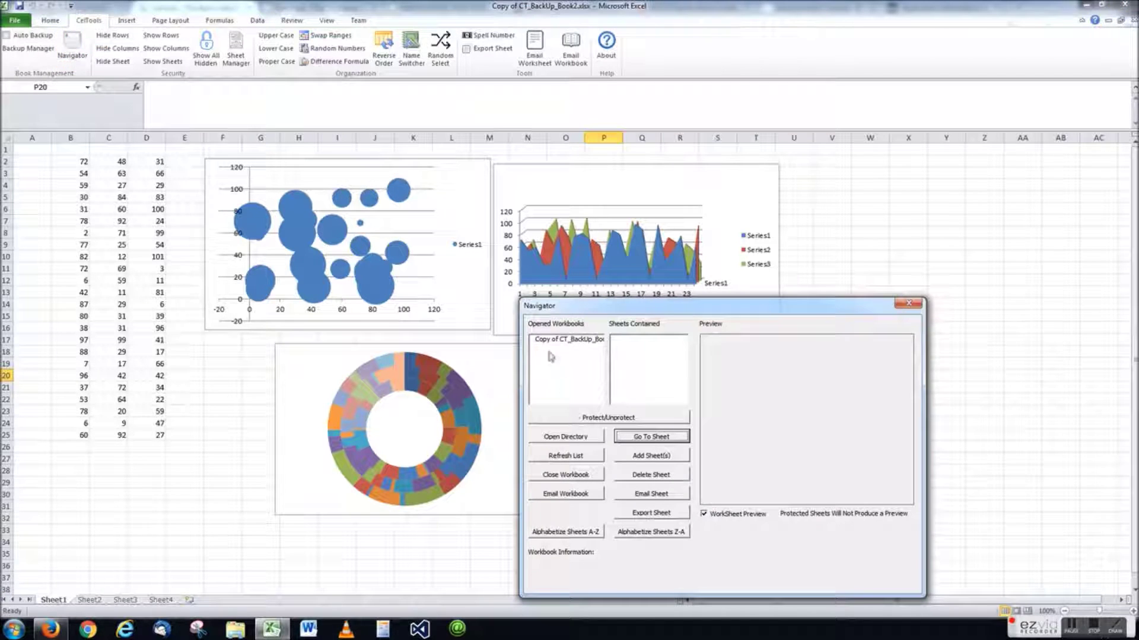
pyautogui.click(549, 342)
pyautogui.click(626, 341)
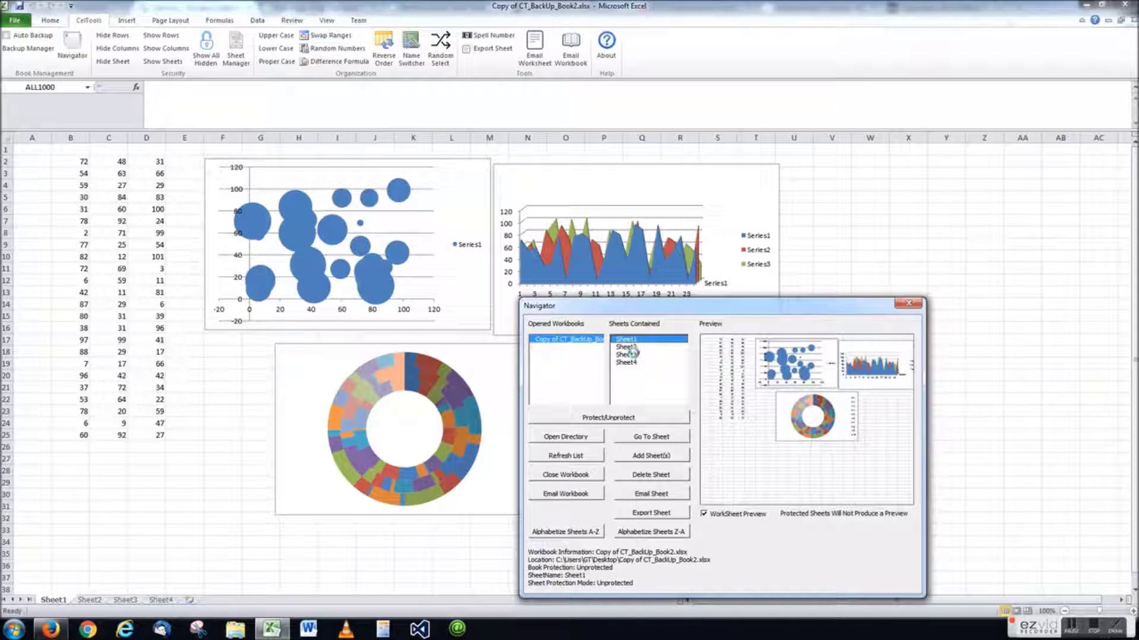
pyautogui.click(628, 347)
pyautogui.click(630, 354)
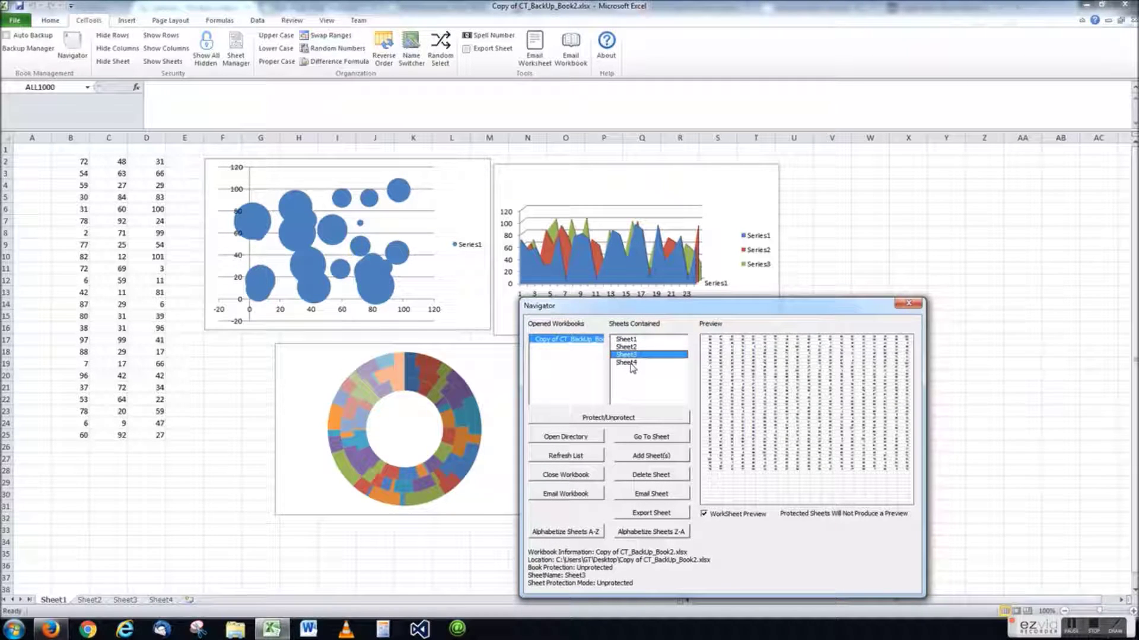
pyautogui.click(628, 363)
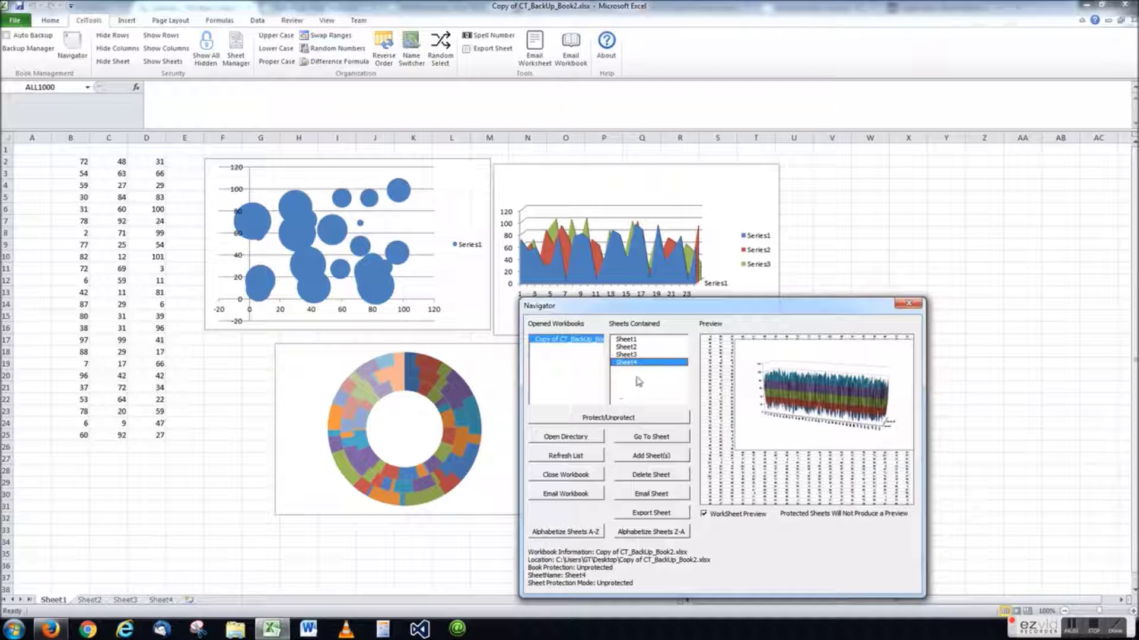
pyautogui.click(655, 437)
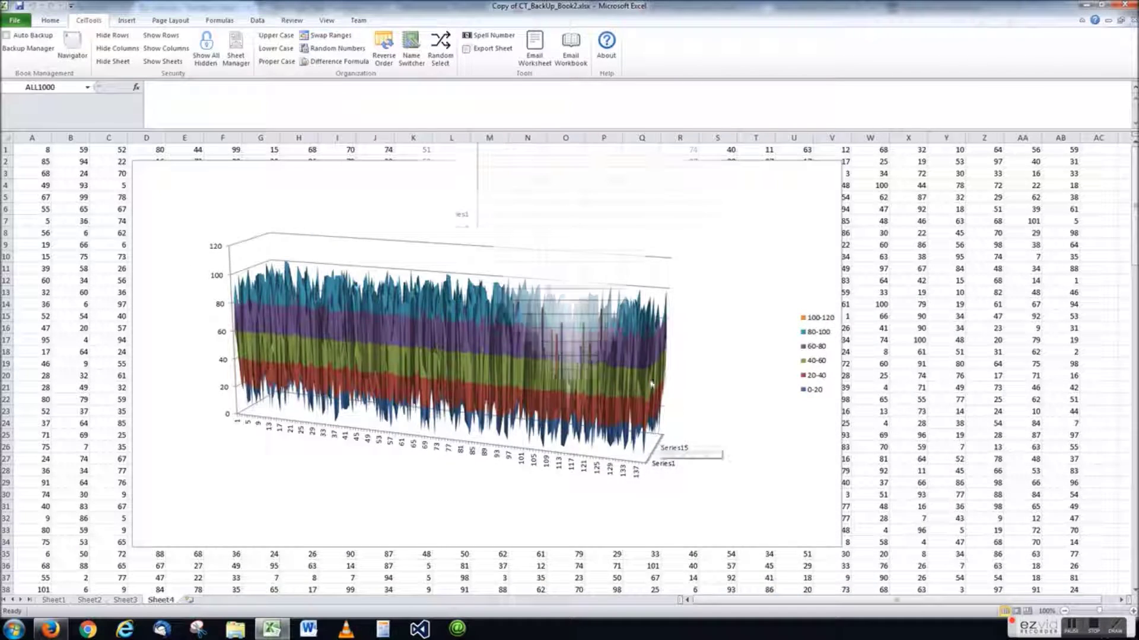
# Step: Hide rows 2–19 from B2:C19 and columns C–D from C28:D32, then unhide both
pyautogui.moveTo(71, 161); pyautogui.dragTo(121, 364)
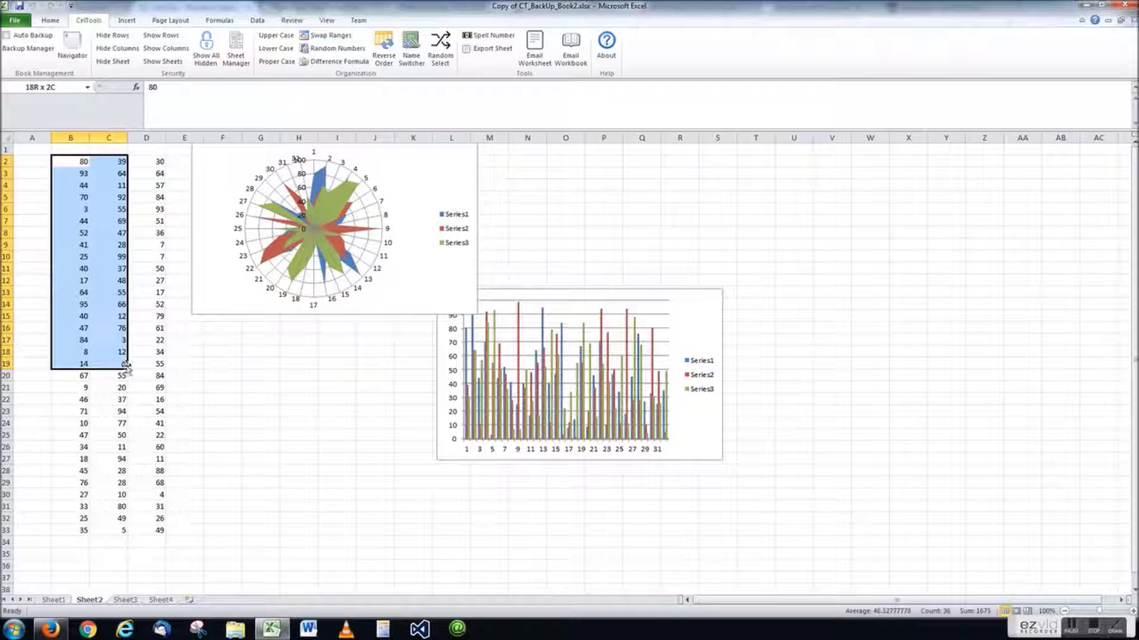
pyautogui.click(116, 37)
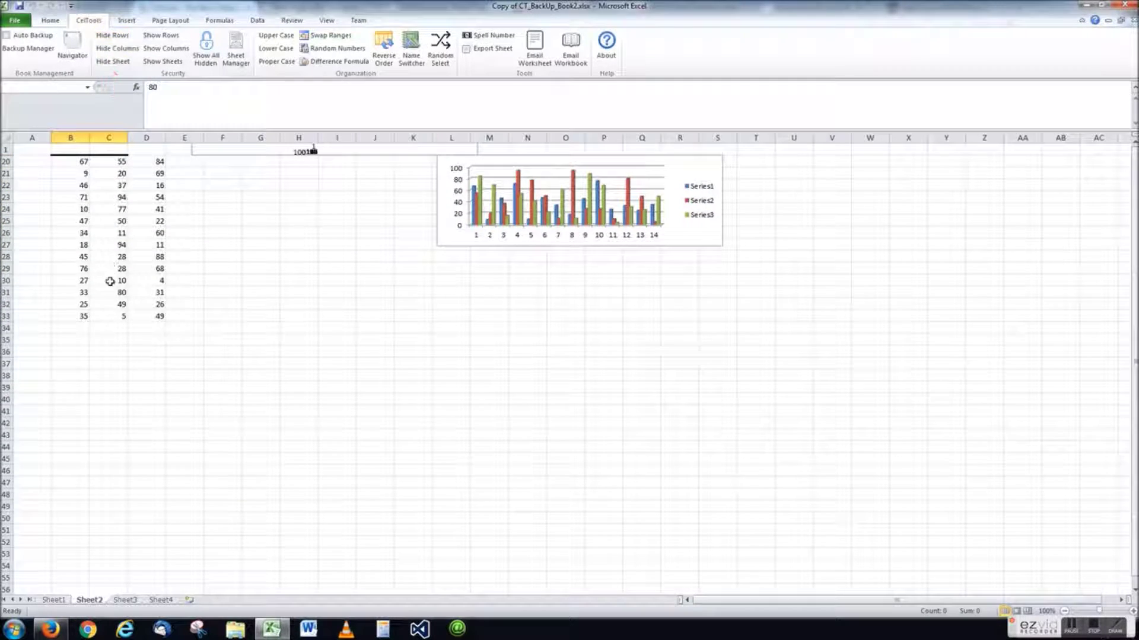
pyautogui.click(106, 264)
pyautogui.moveTo(106, 263); pyautogui.dragTo(159, 304)
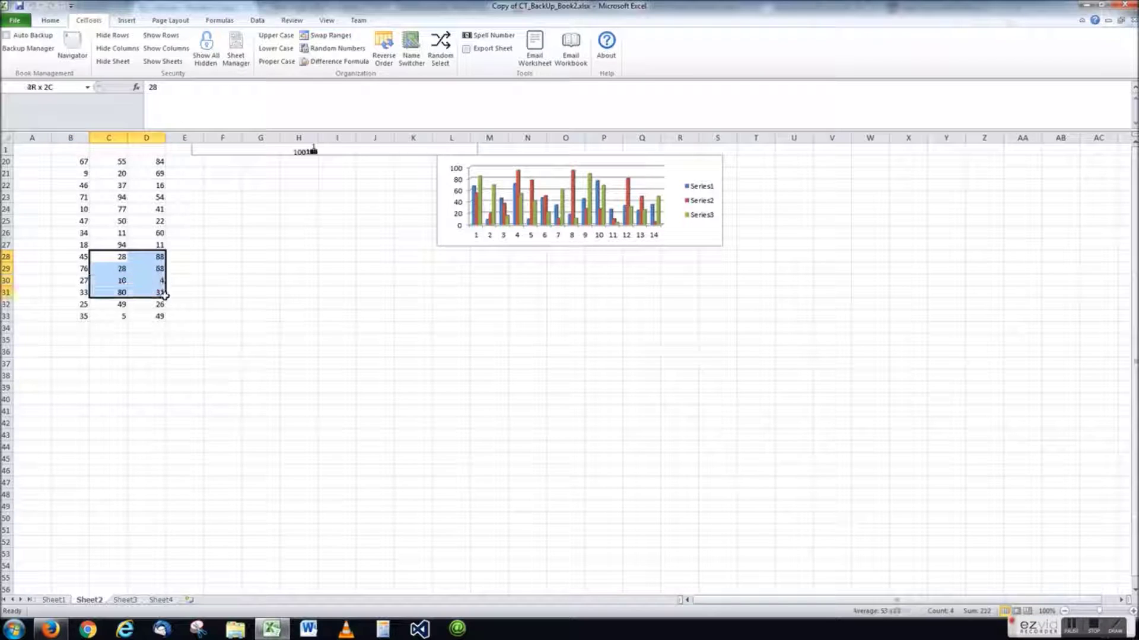
pyautogui.click(119, 49)
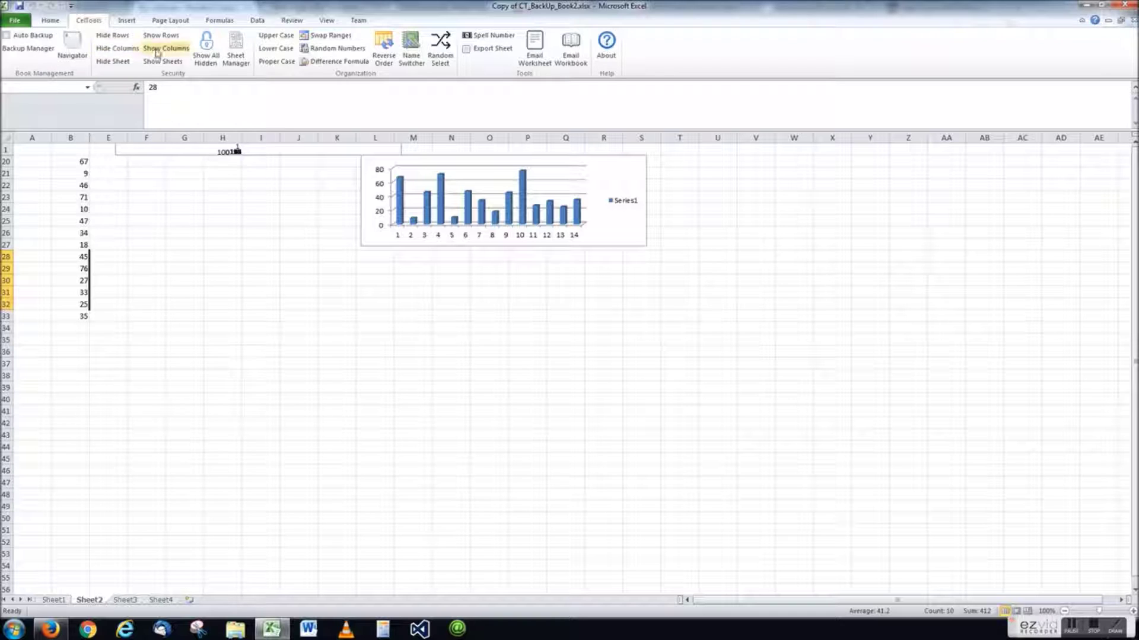
pyautogui.click(159, 37)
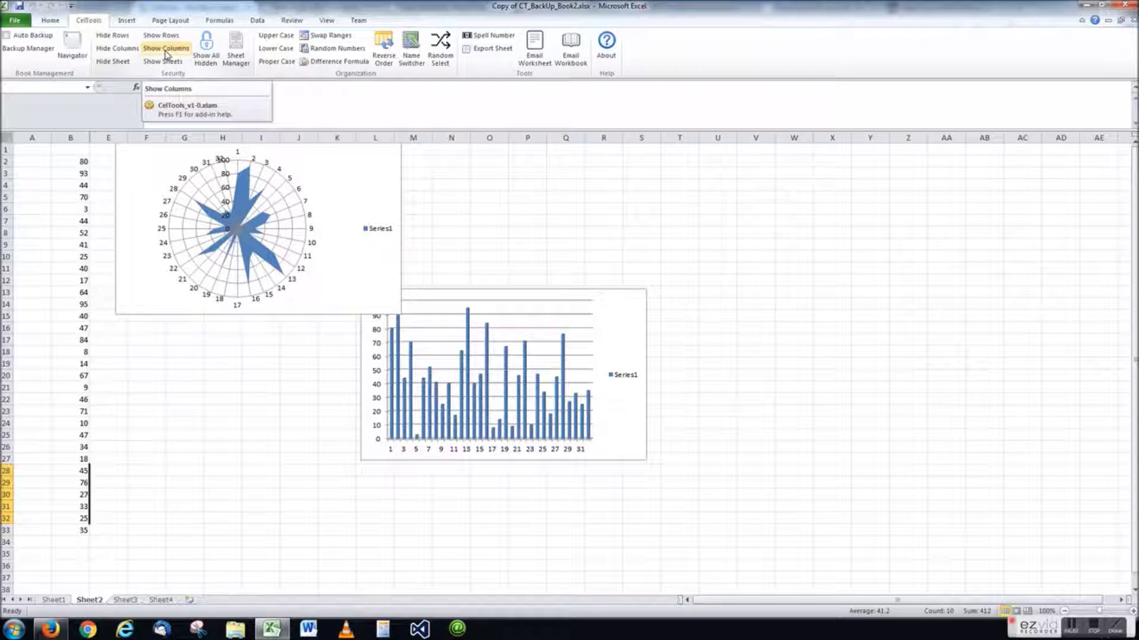
pyautogui.click(166, 51)
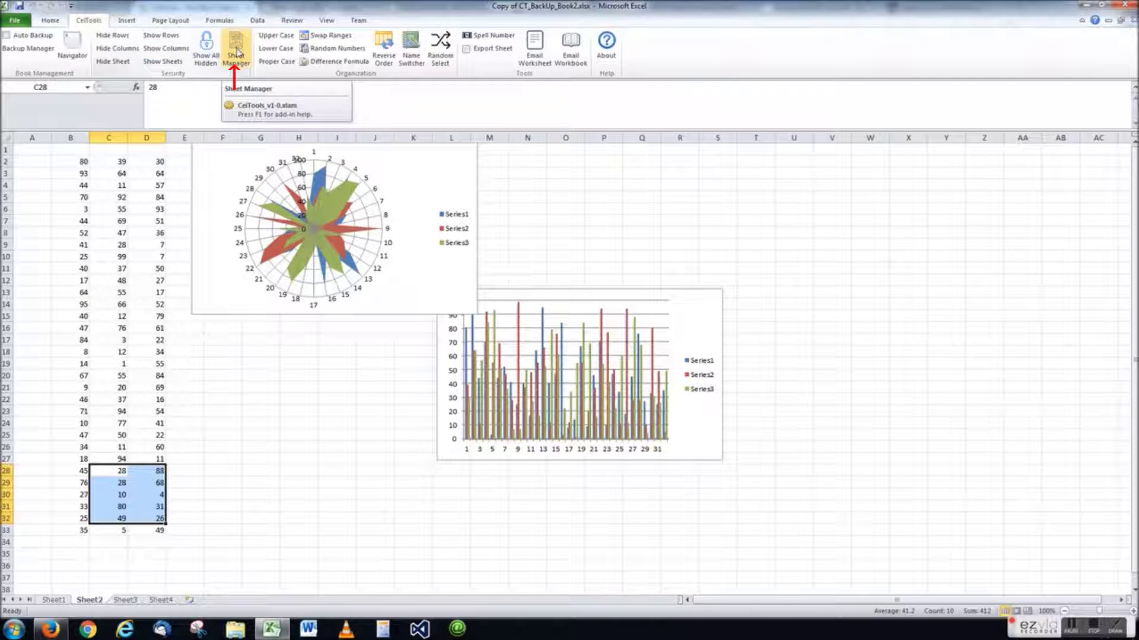
# Step: In Sheet Manager, lock Sheet1 with the suggested password, then try exporting it as its own file
pyautogui.click(236, 52)
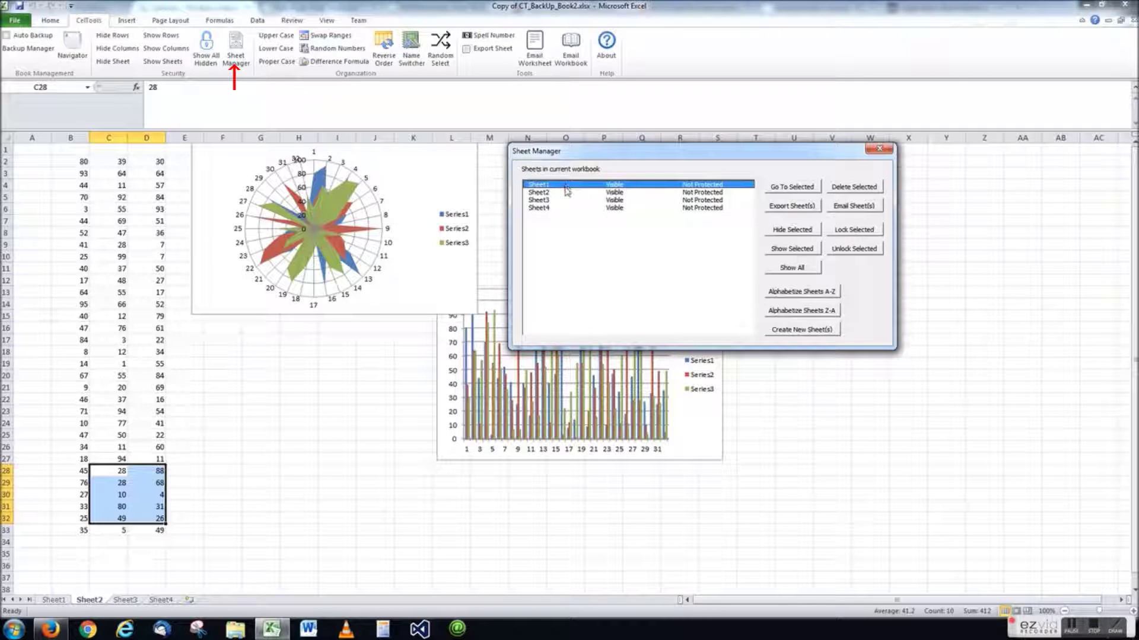
pyautogui.click(567, 193)
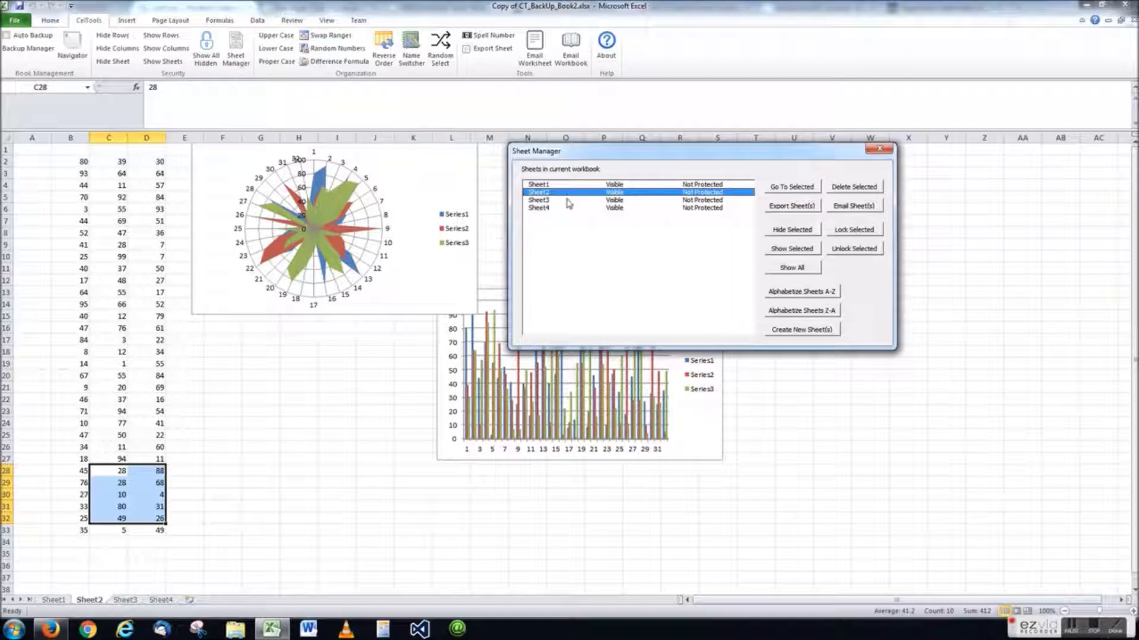
pyautogui.press('Up')
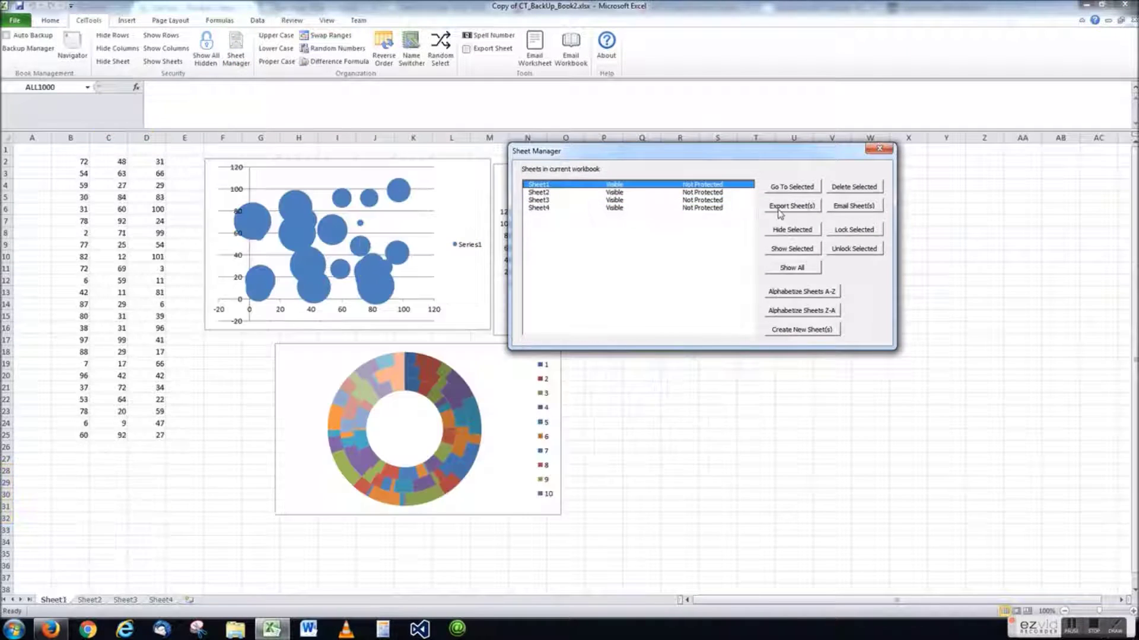
pyautogui.click(854, 230)
pyautogui.click(663, 202)
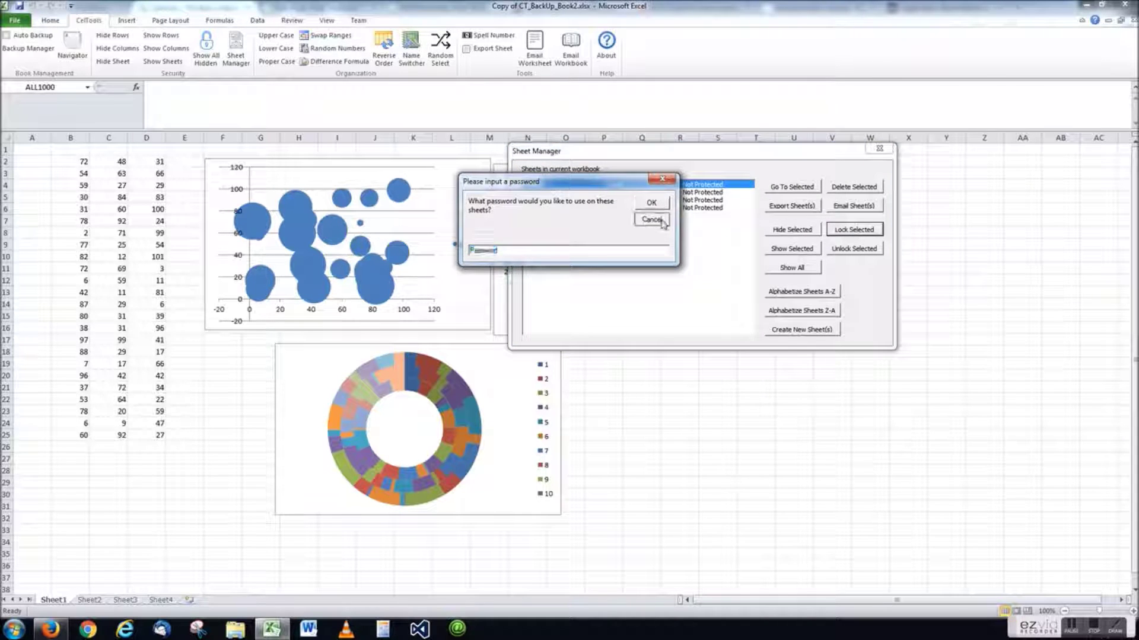
pyautogui.click(792, 206)
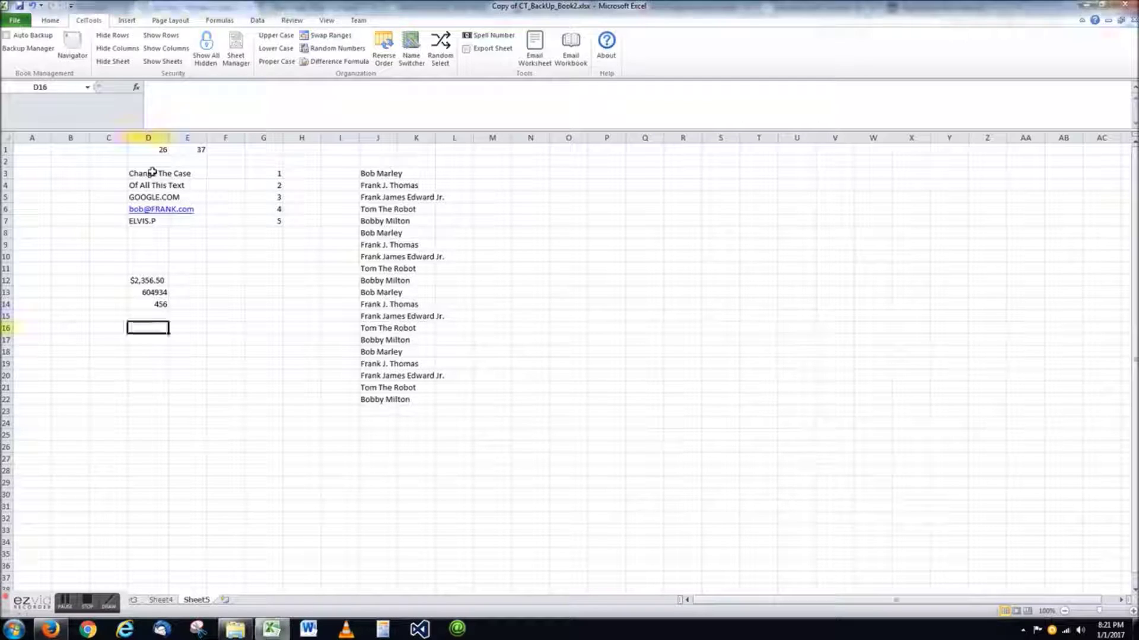
# Step: Cycle the D3:D7 text through upper, lower and proper case, then swap it with G3:G7
pyautogui.moveTo(151, 174); pyautogui.dragTo(151, 220)
pyautogui.click(281, 39)
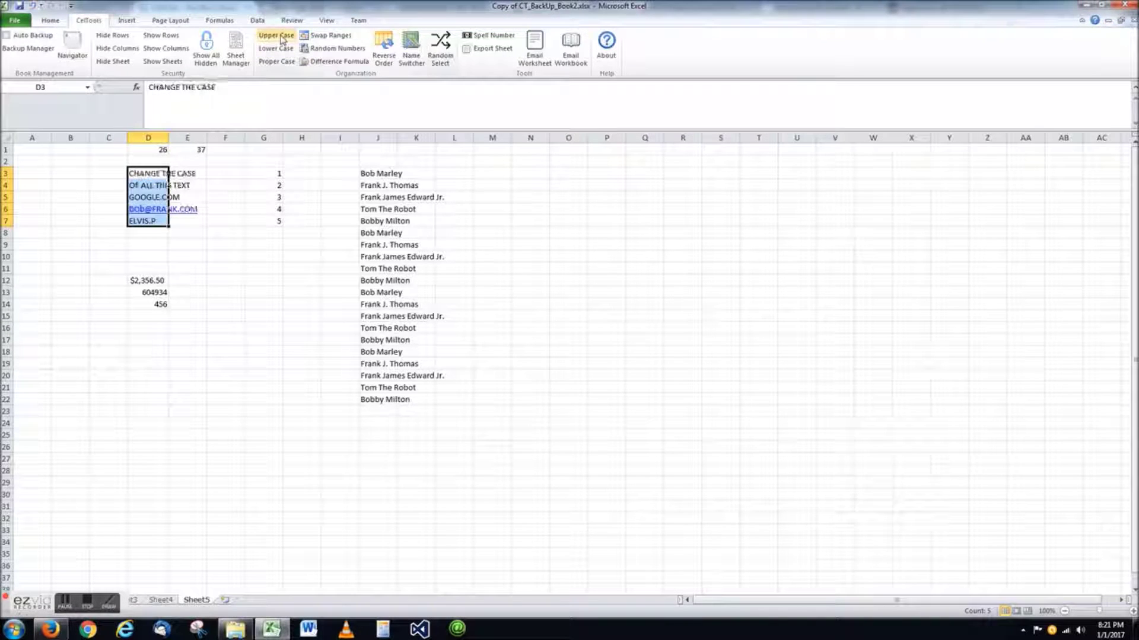
pyautogui.click(283, 49)
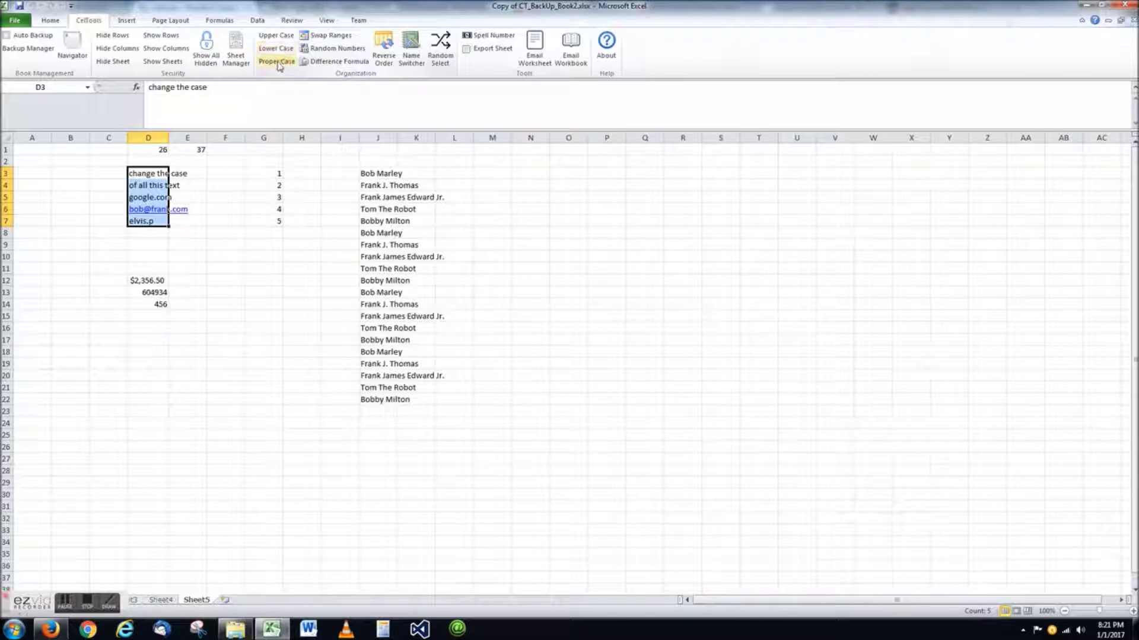
pyautogui.click(276, 61)
pyautogui.moveTo(272, 173); pyautogui.dragTo(273, 220)
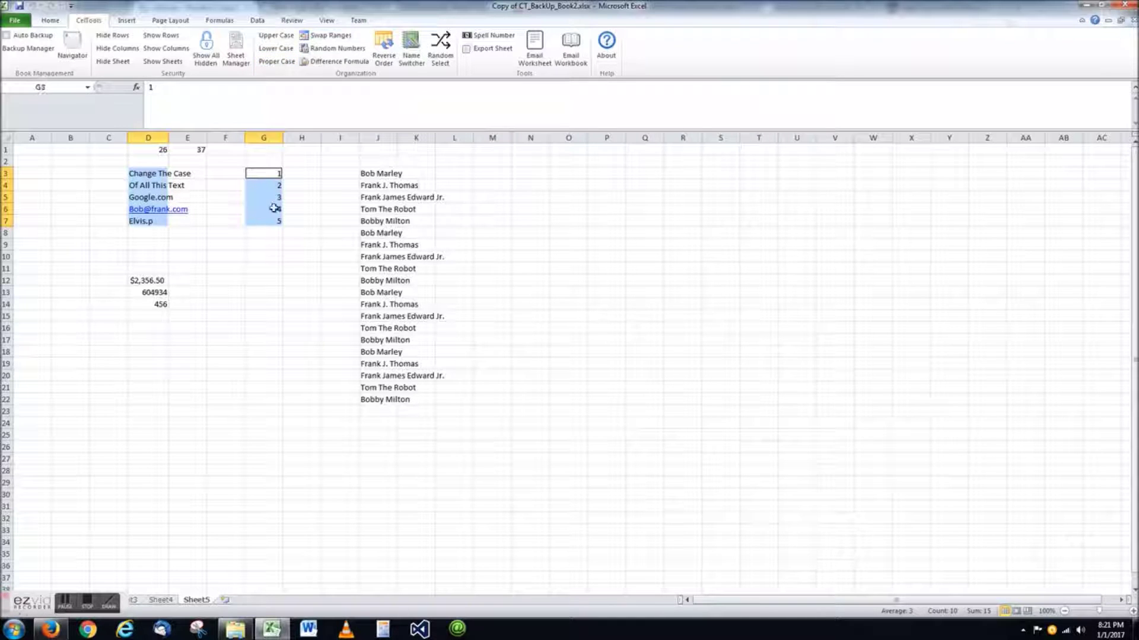
pyautogui.click(326, 35)
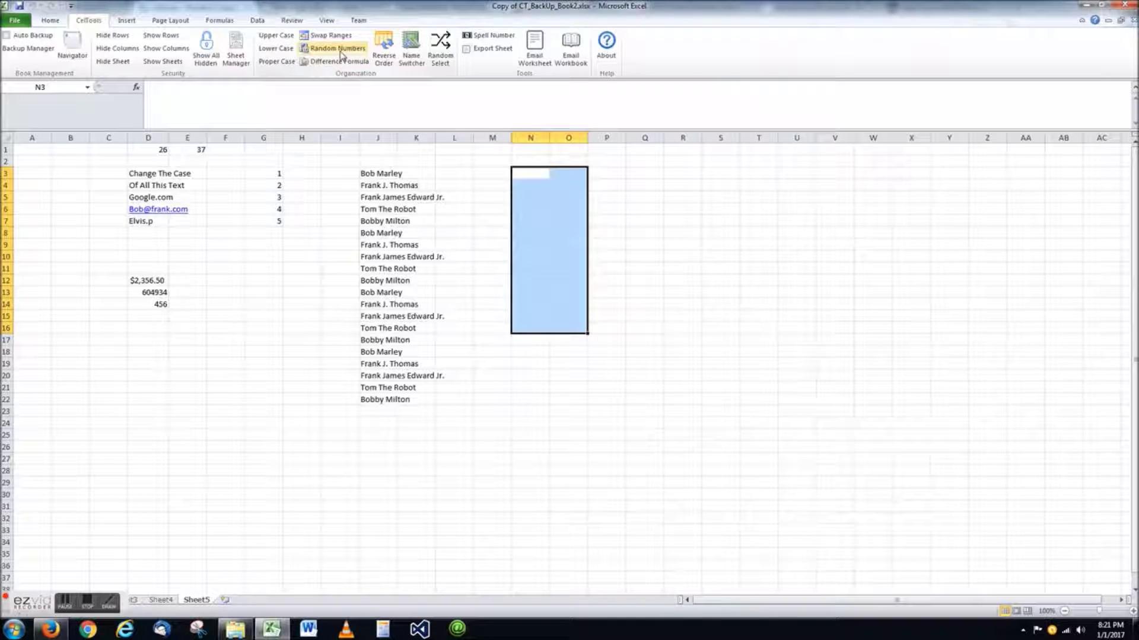
# Step: Fill N3:O16 with random whole numbers from 1 to 100, then select F1 for a difference formula
pyautogui.click(332, 48)
pyautogui.moveTo(839, 241); pyautogui.dragTo(656, 201)
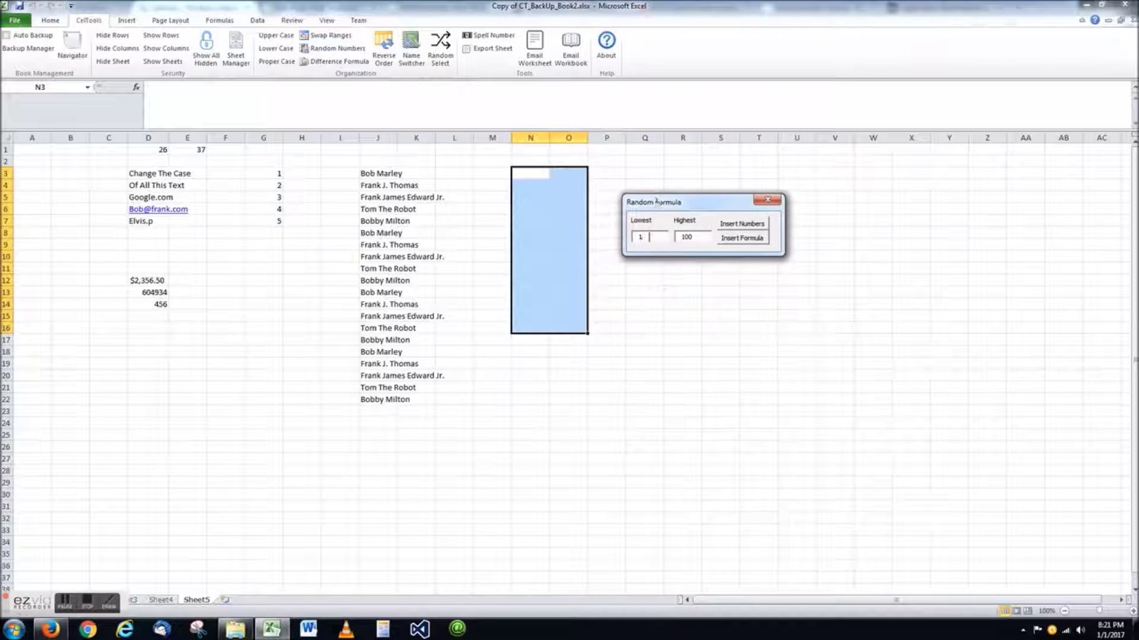
pyautogui.click(741, 223)
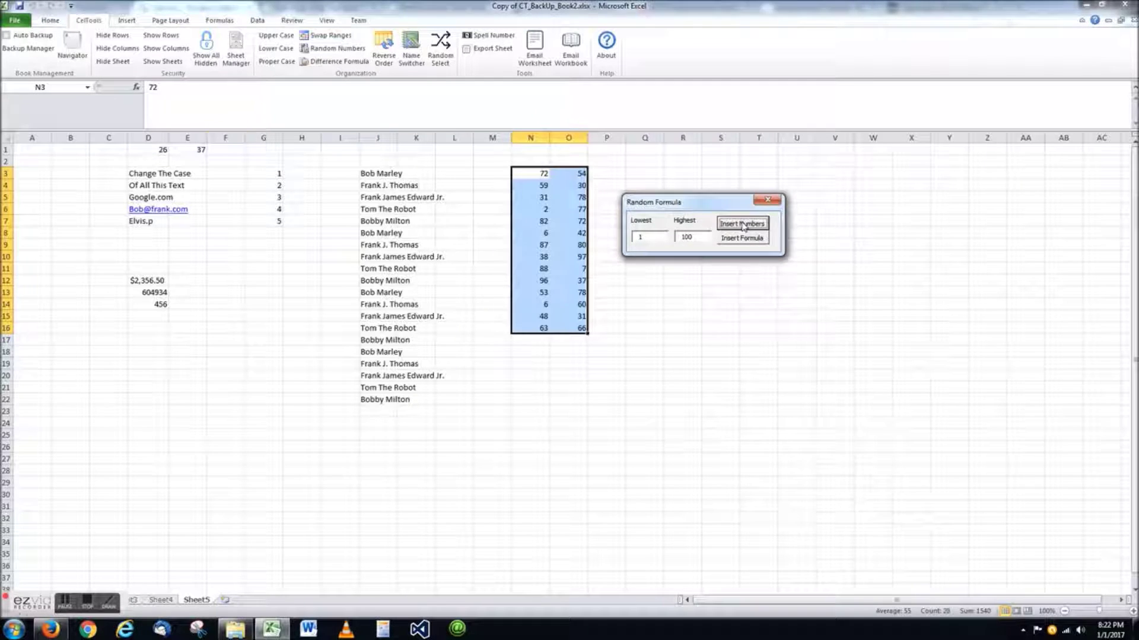
pyautogui.click(225, 150)
pyautogui.click(335, 61)
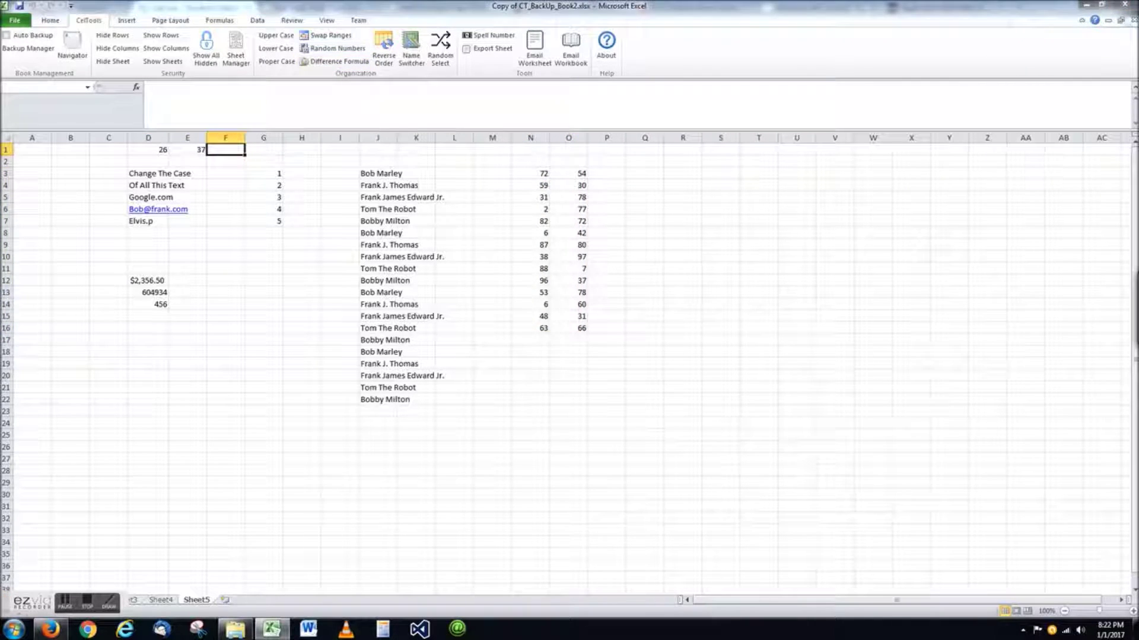
# Step: Enter d1 and e1 as Difference Formula inputs to put the result 11 in F1, and inspect it
pyautogui.moveTo(498, 209); pyautogui.dragTo(190, 178)
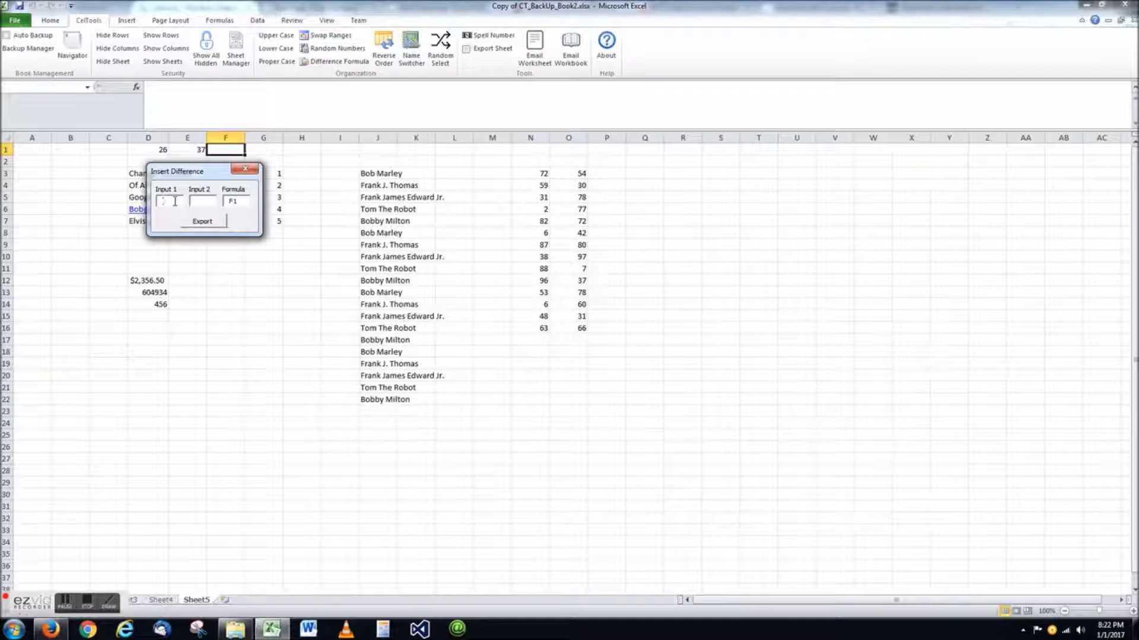
pyautogui.write('d1')
pyautogui.click(191, 202)
pyautogui.write('e1')
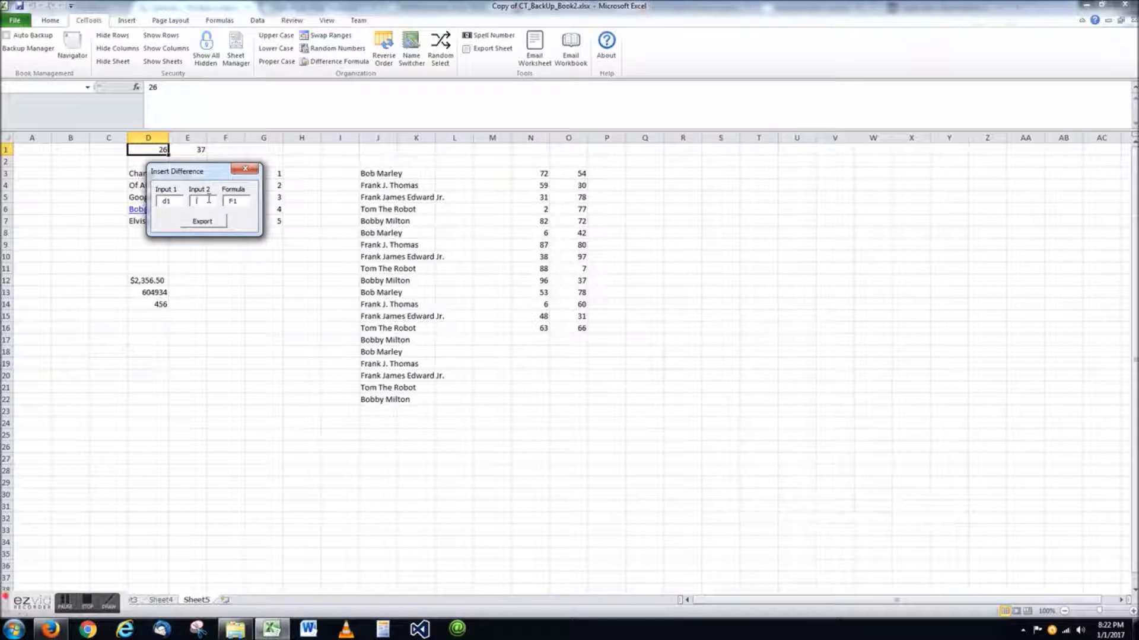
pyautogui.click(221, 224)
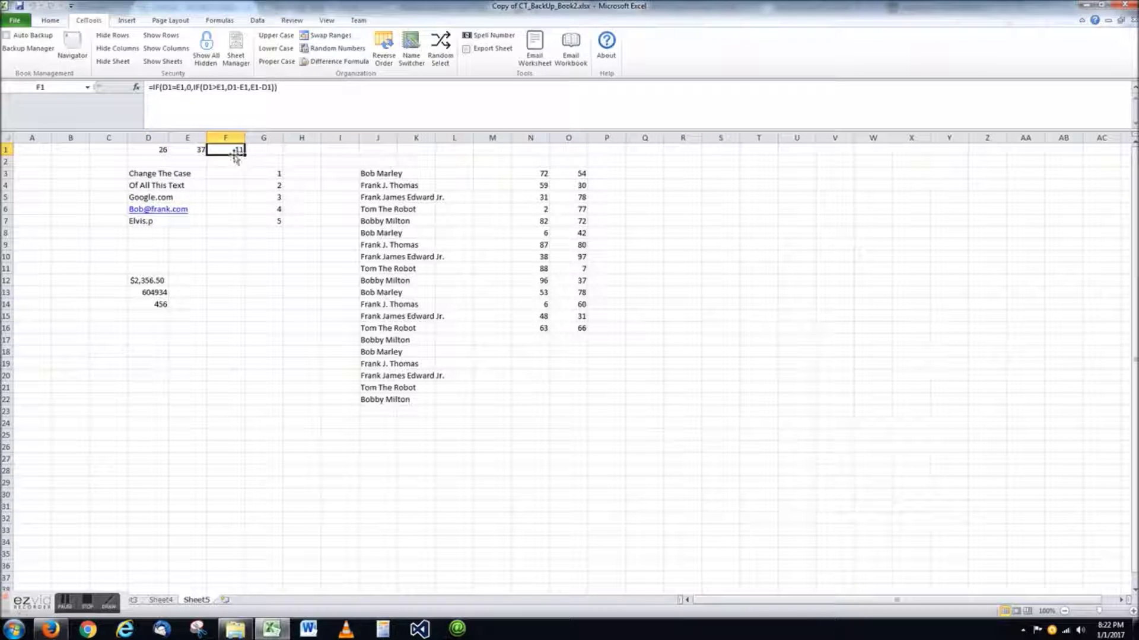
pyautogui.click(274, 89)
pyautogui.hotkey('shift', 'Home')
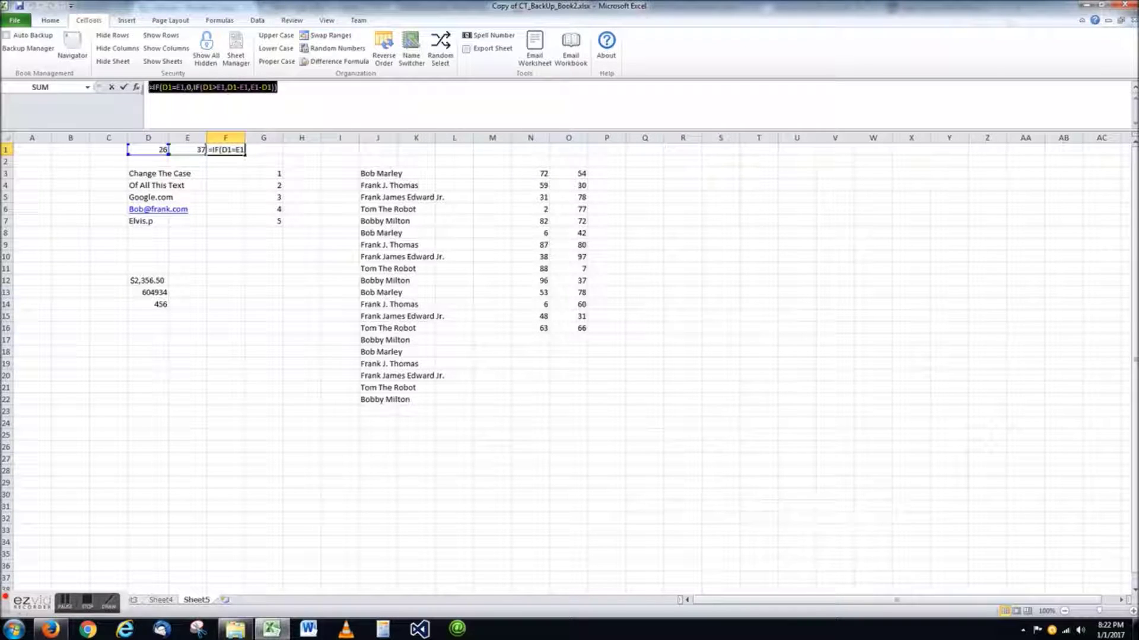
pyautogui.click(298, 97)
# Step: Reverse the order of the D3:D7 entries
pyautogui.moveTo(148, 173); pyautogui.dragTo(148, 221)
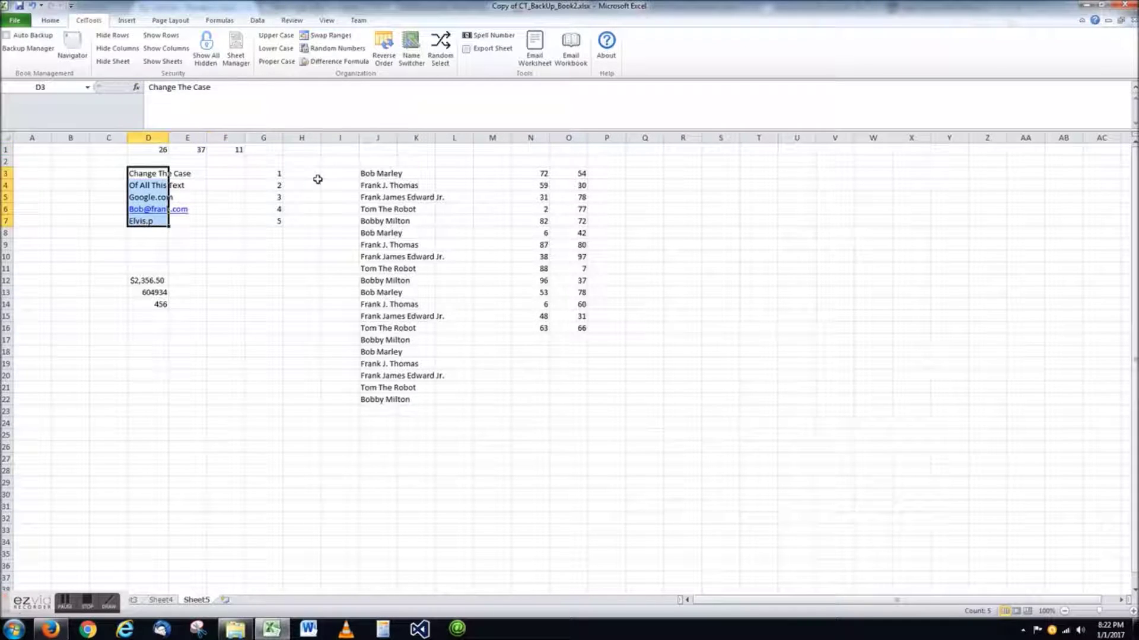
pyautogui.click(383, 48)
pyautogui.click(278, 172)
# Step: Switch the J3:J22 names to surname-first with Name Switcher
pyautogui.moveTo(377, 173); pyautogui.dragTo(378, 399)
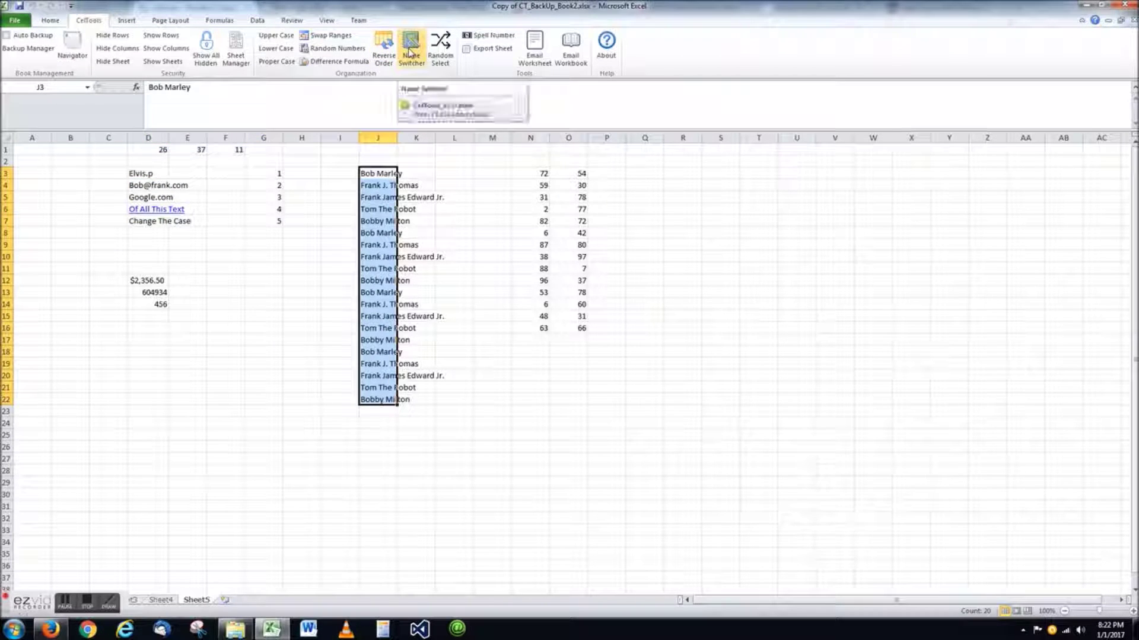
pyautogui.click(410, 52)
pyautogui.click(411, 52)
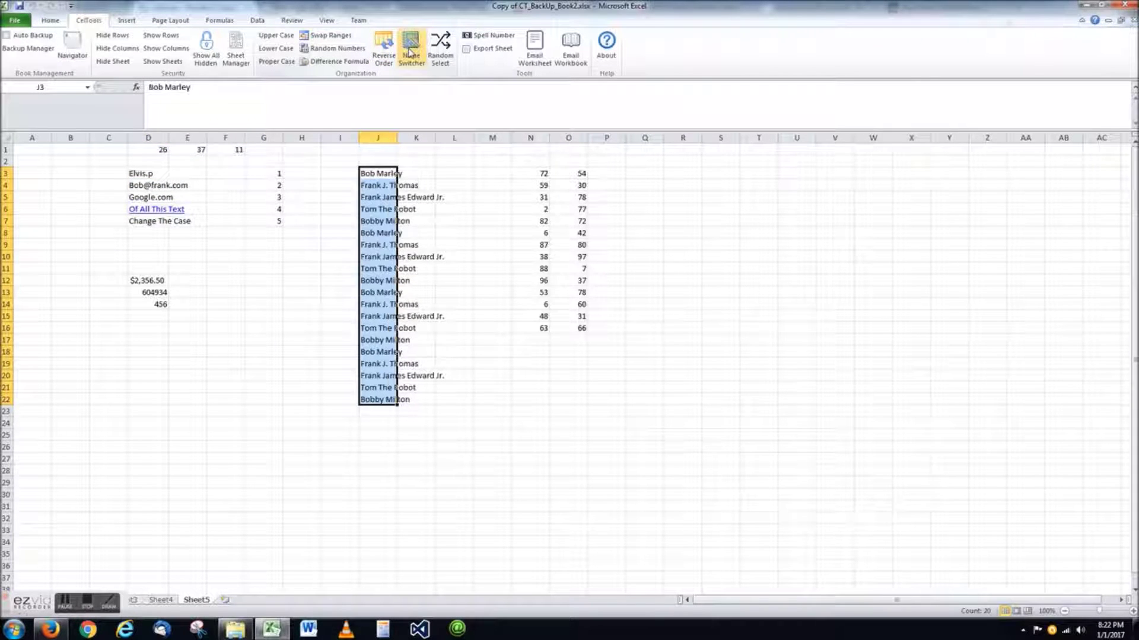
pyautogui.click(410, 52)
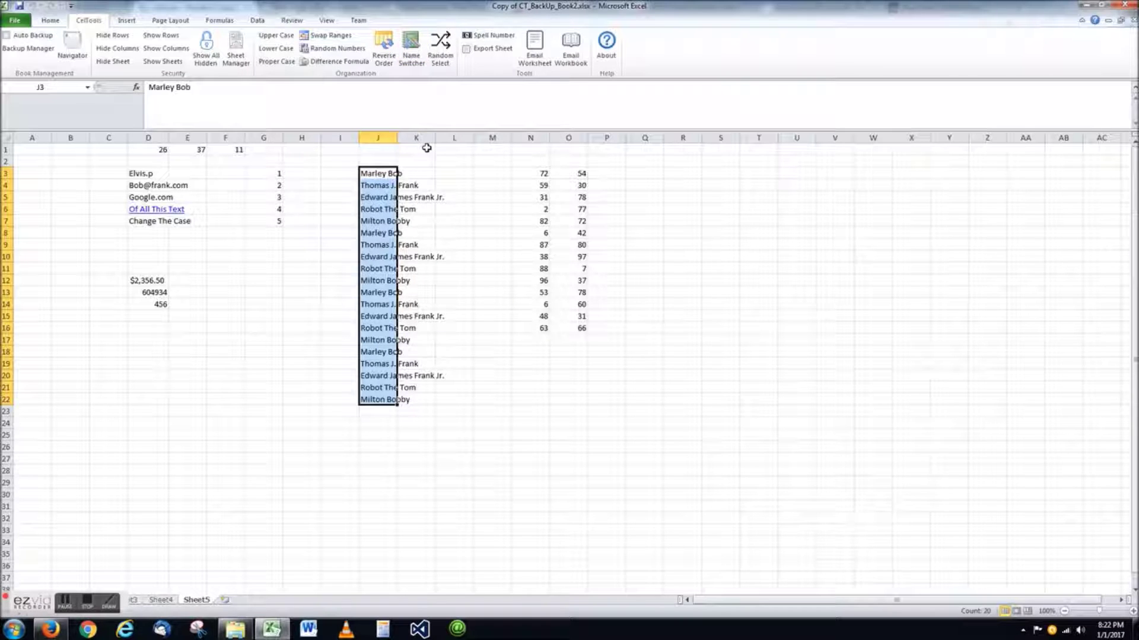
# Step: Randomly pick five of the names onto a new Sheet6 in A1:A5
pyautogui.click(440, 51)
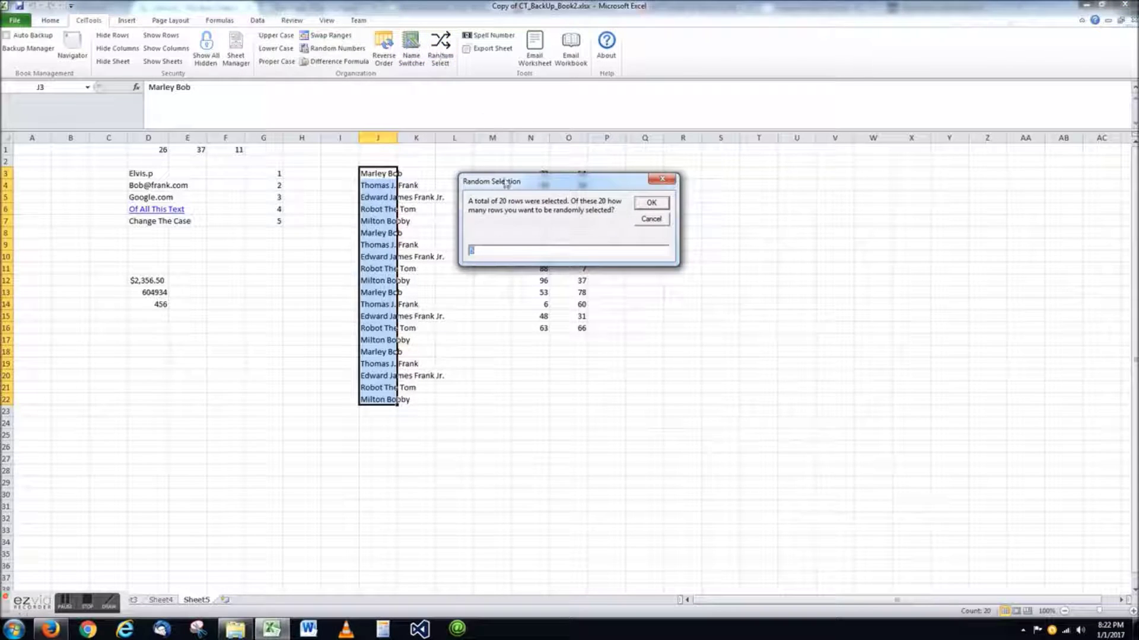
pyautogui.moveTo(508, 179); pyautogui.dragTo(508, 205)
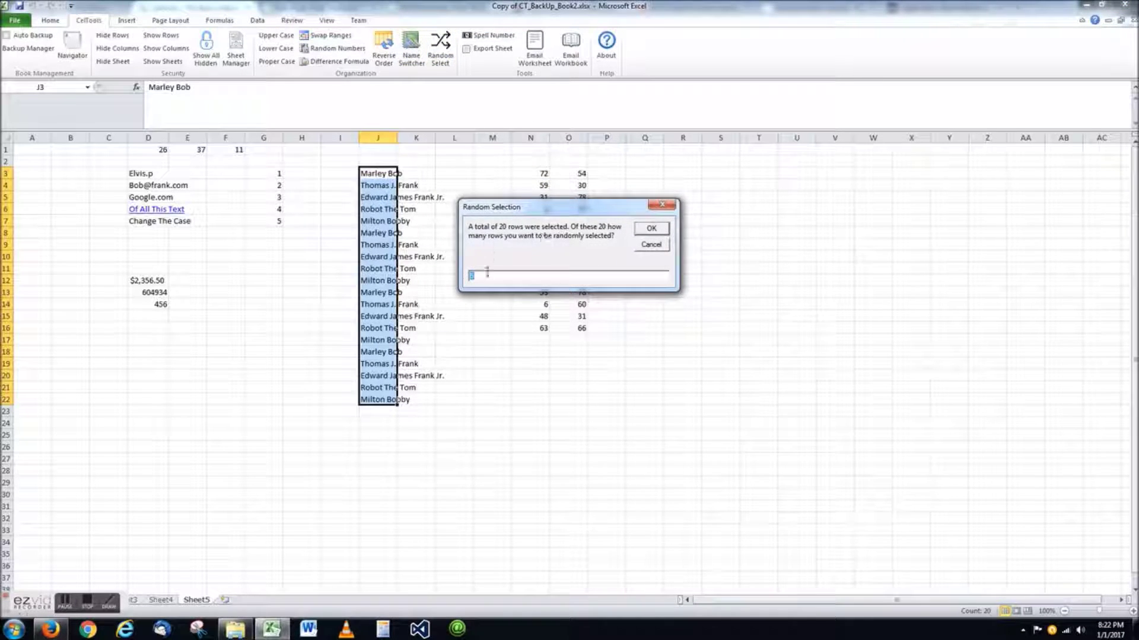
pyautogui.click(651, 227)
pyautogui.moveTo(39, 198); pyautogui.dragTo(41, 147)
# Step: On Sheet5, spell out the D12:D14 amounts in words with Spell Number
pyautogui.hotkey('ctrl', 'pageup')
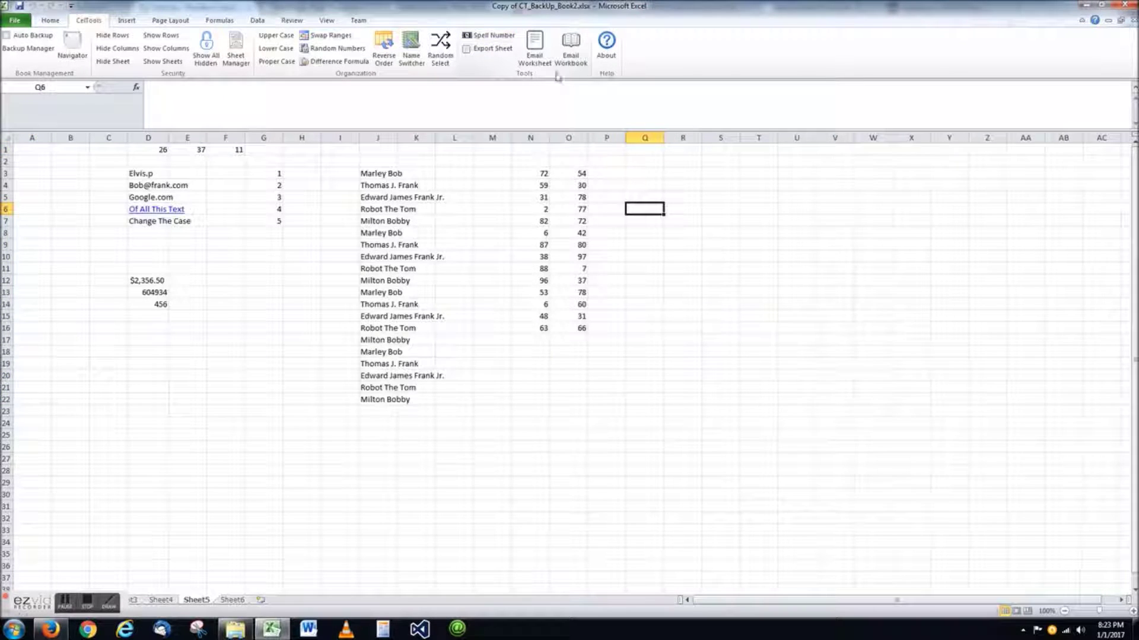
pyautogui.moveTo(149, 281); pyautogui.dragTo(149, 304)
pyautogui.click(488, 34)
# Step: Cancel an Export Sheet attempt, then compose an email with the workbook attached
pyautogui.click(488, 48)
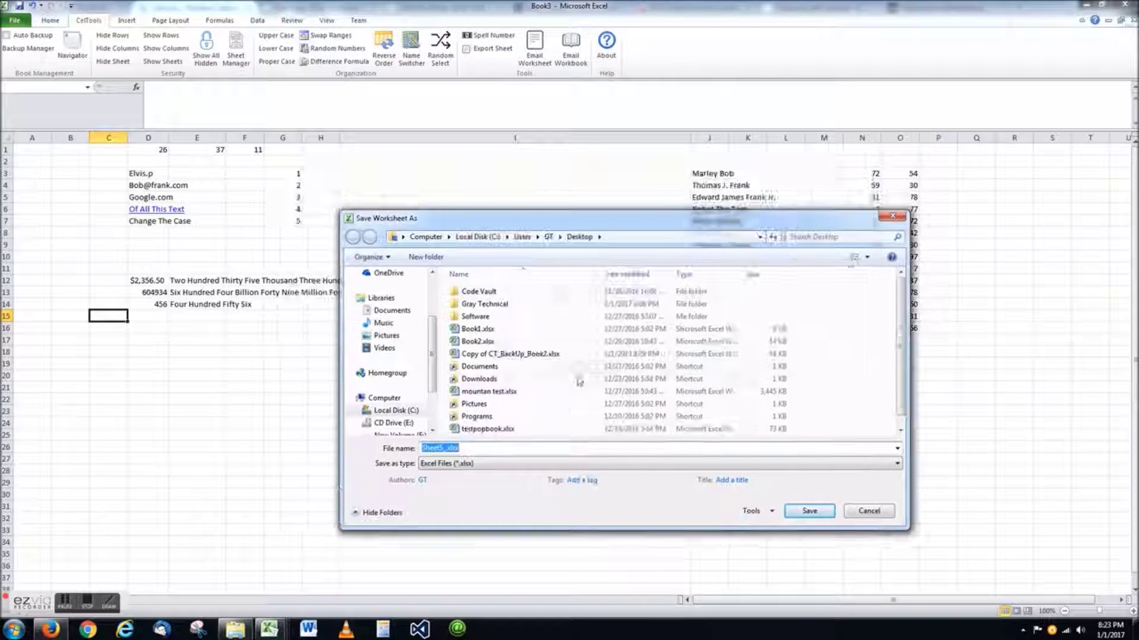
pyautogui.click(869, 511)
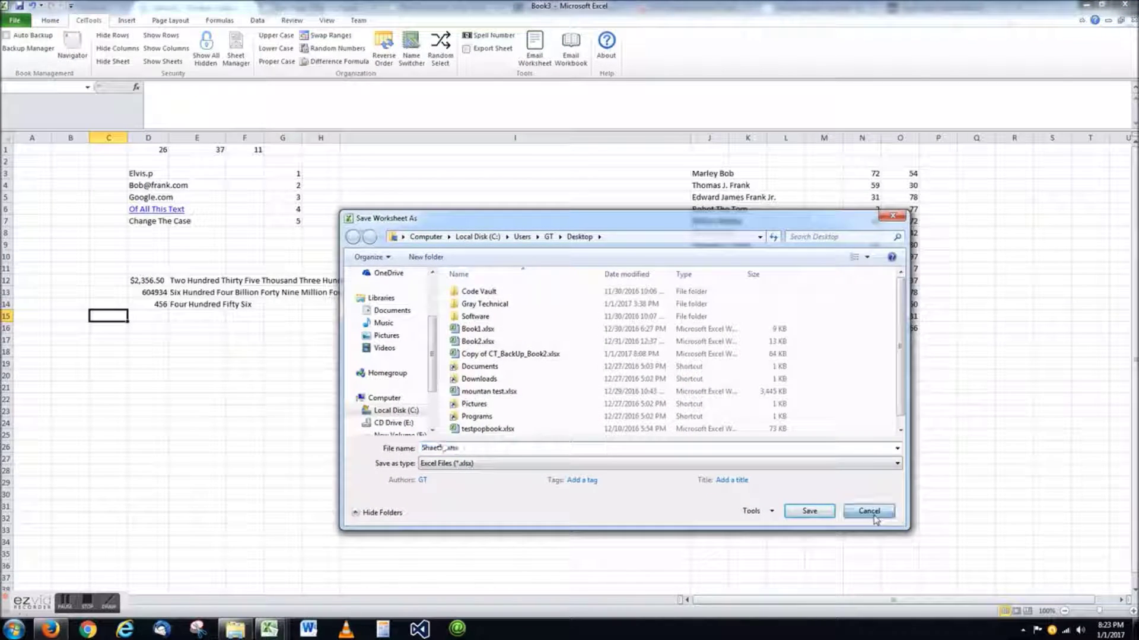
pyautogui.click(568, 59)
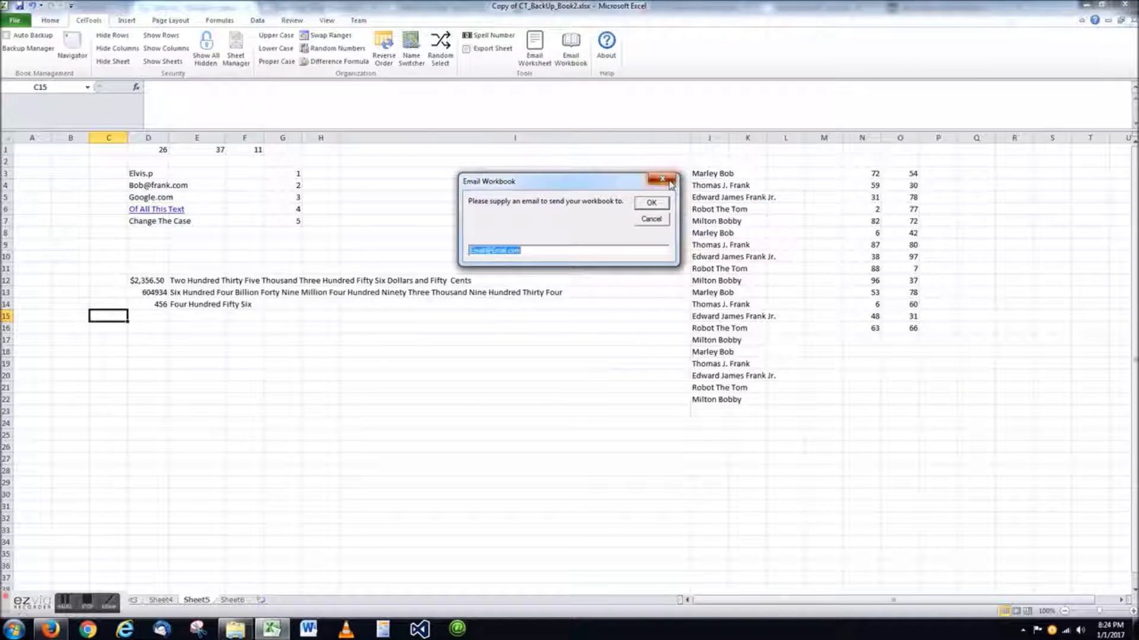
pyautogui.click(650, 201)
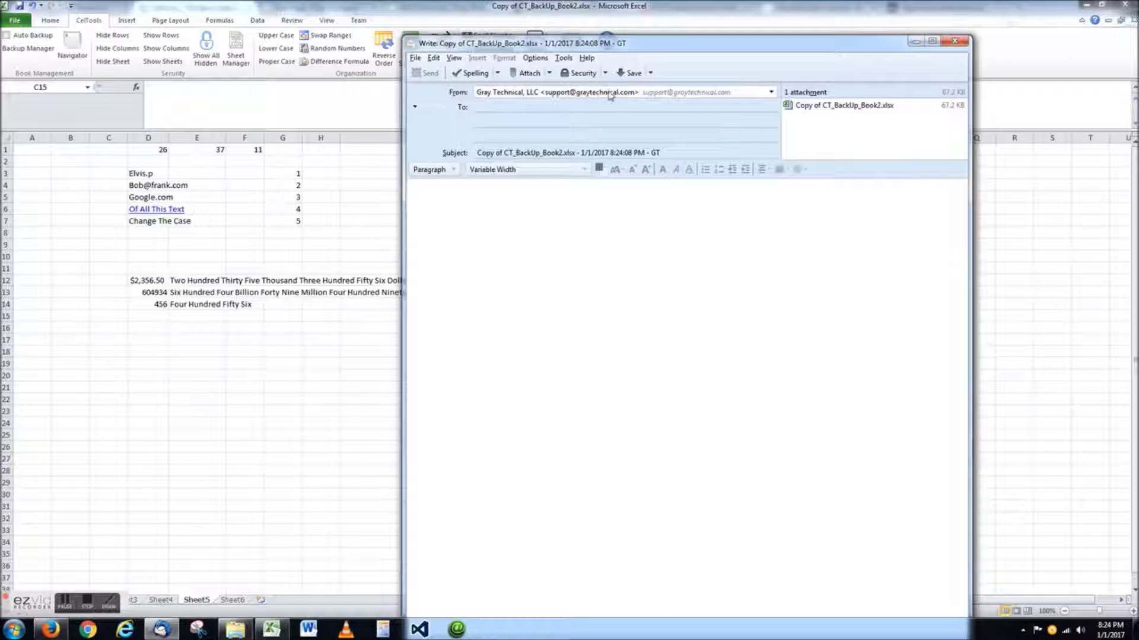